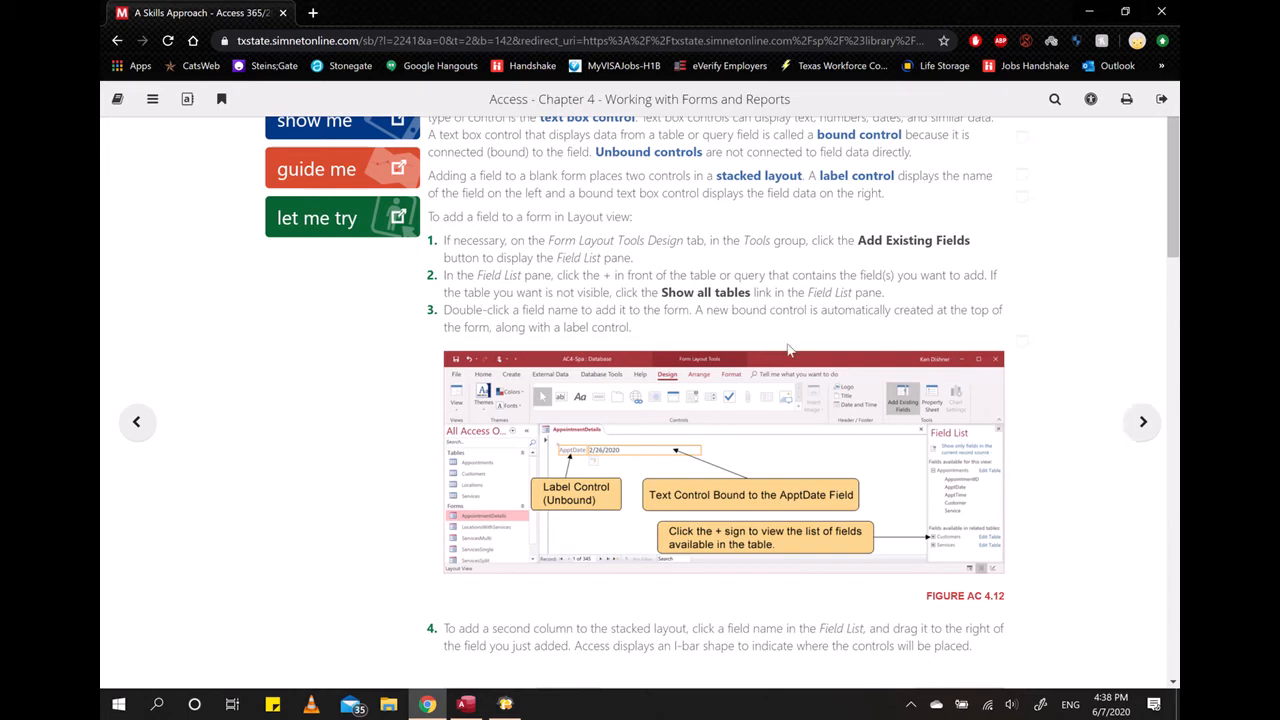
# - Read through the field-adding exercise, switch to the Access database and open the AppointmentDetails form in Layout view
pyautogui.scroll(-10, 790, 425)
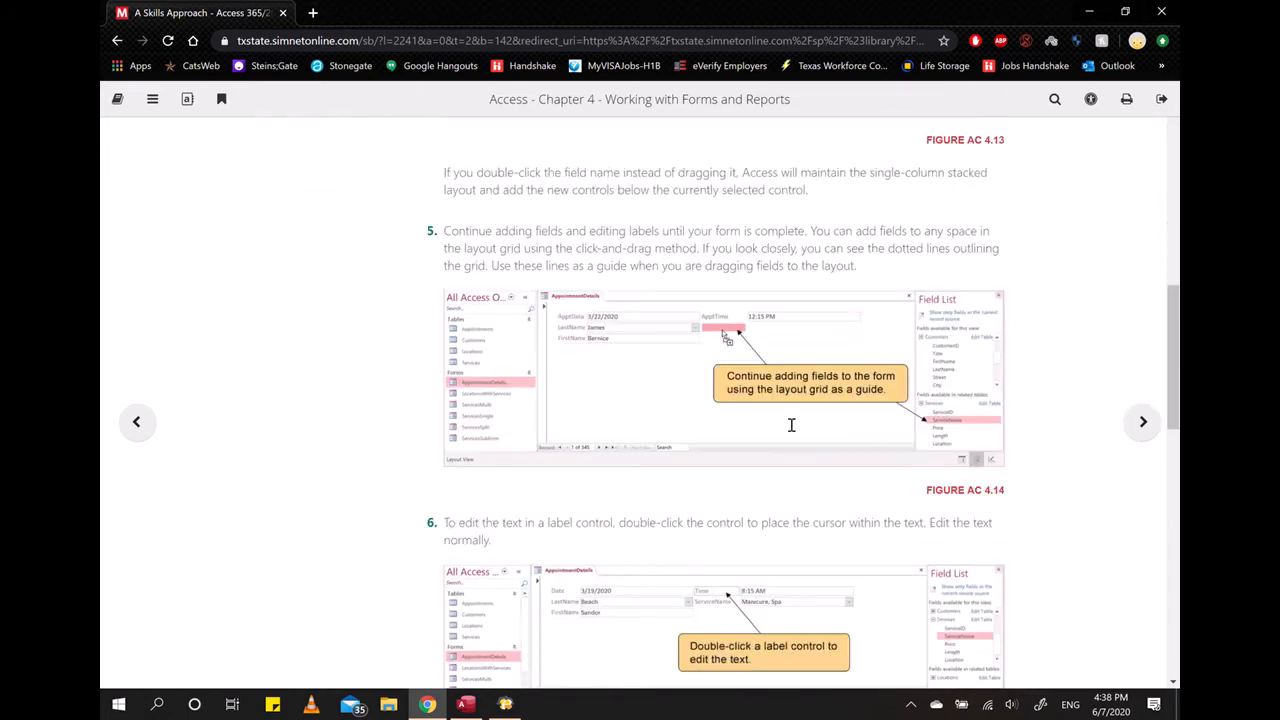
pyautogui.scroll(-4, 790, 425)
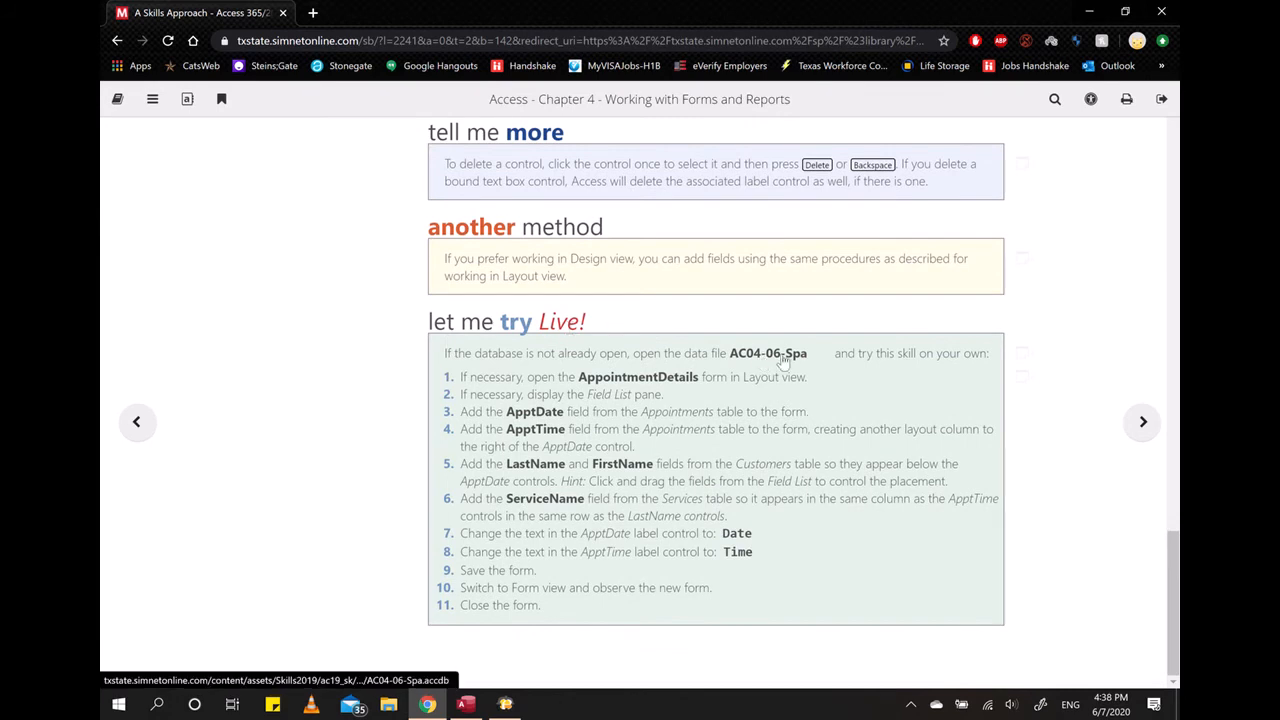
pyautogui.click(467, 705)
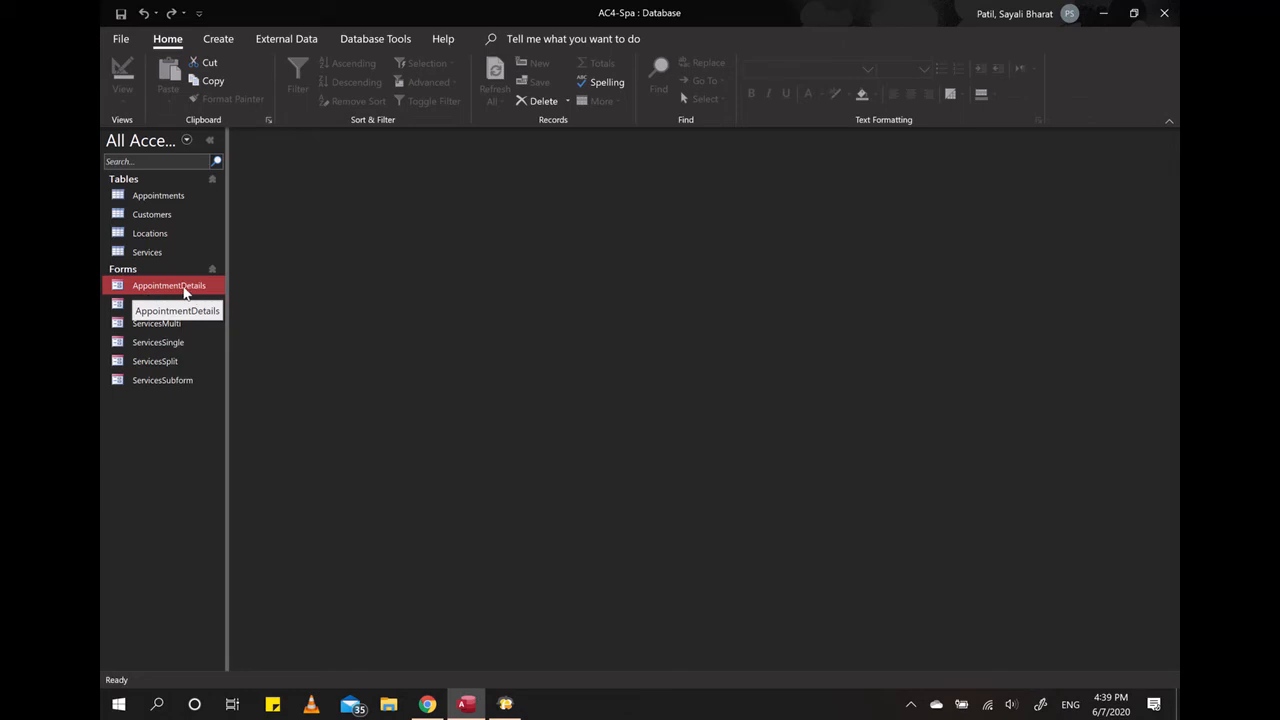
pyautogui.rightClick(184, 292)
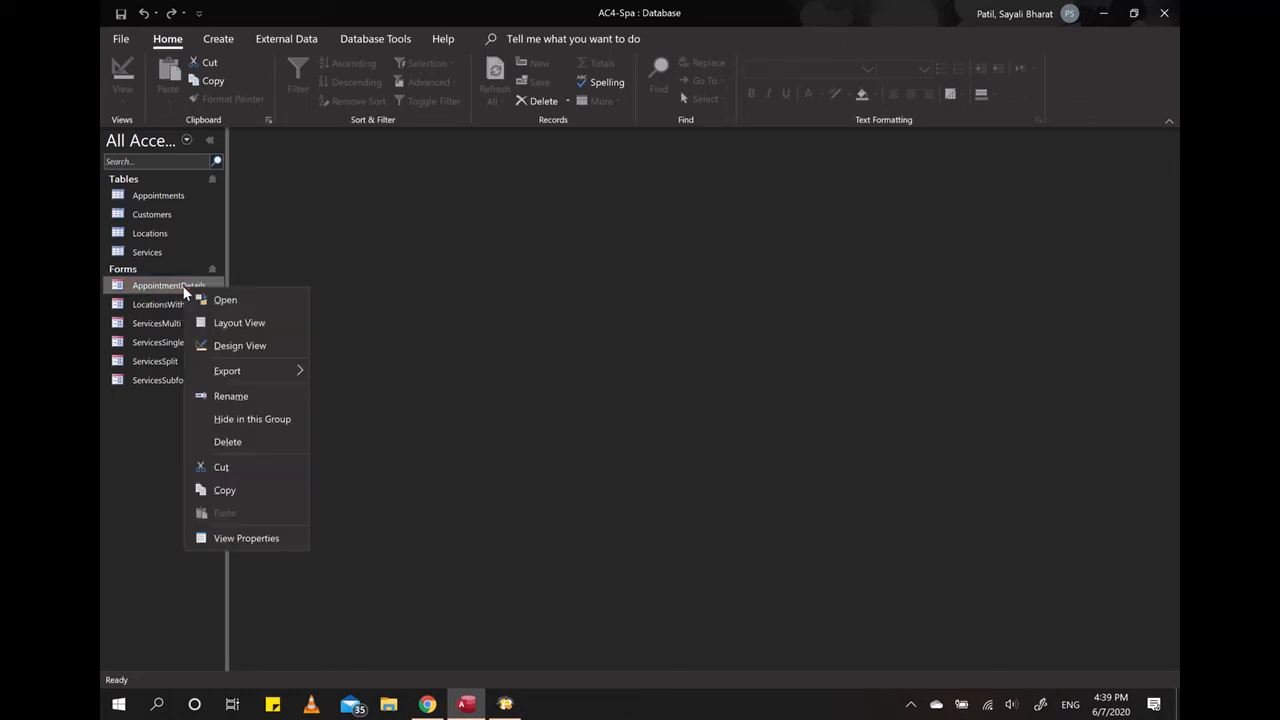
pyautogui.click(276, 326)
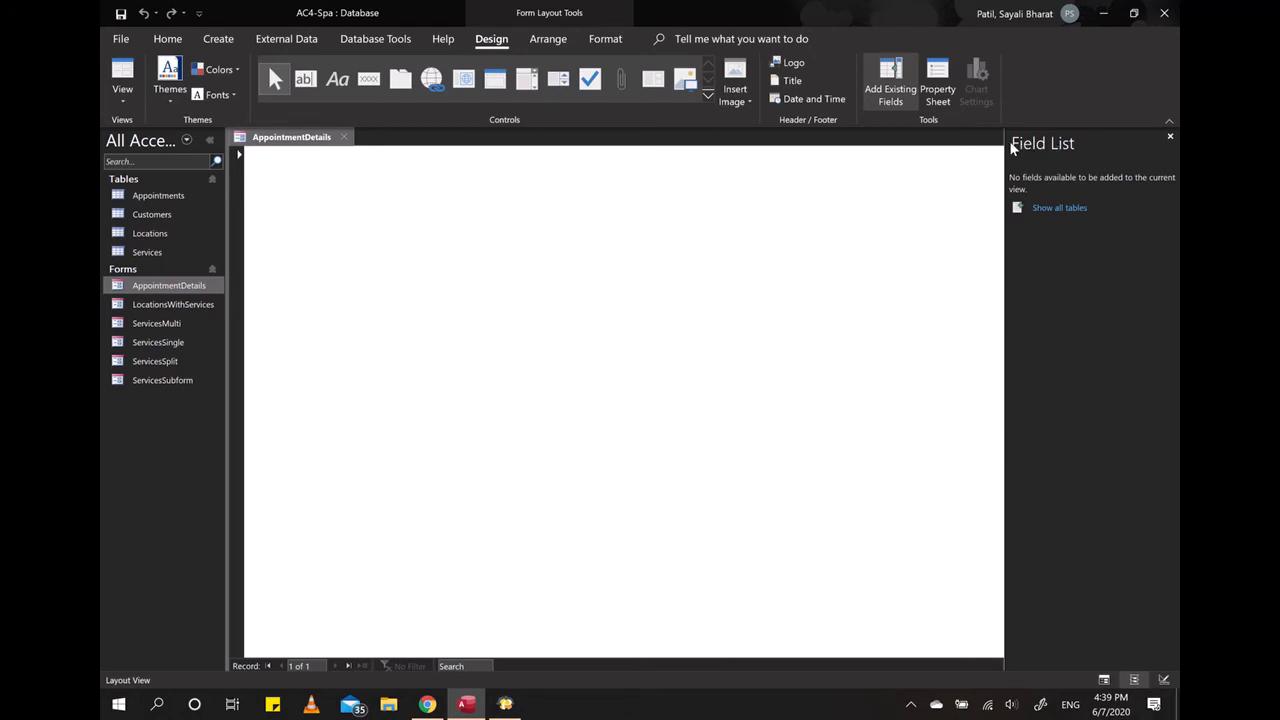
# - Close and redisplay the Field List pane, and have it show all tables
pyautogui.click(1170, 136)
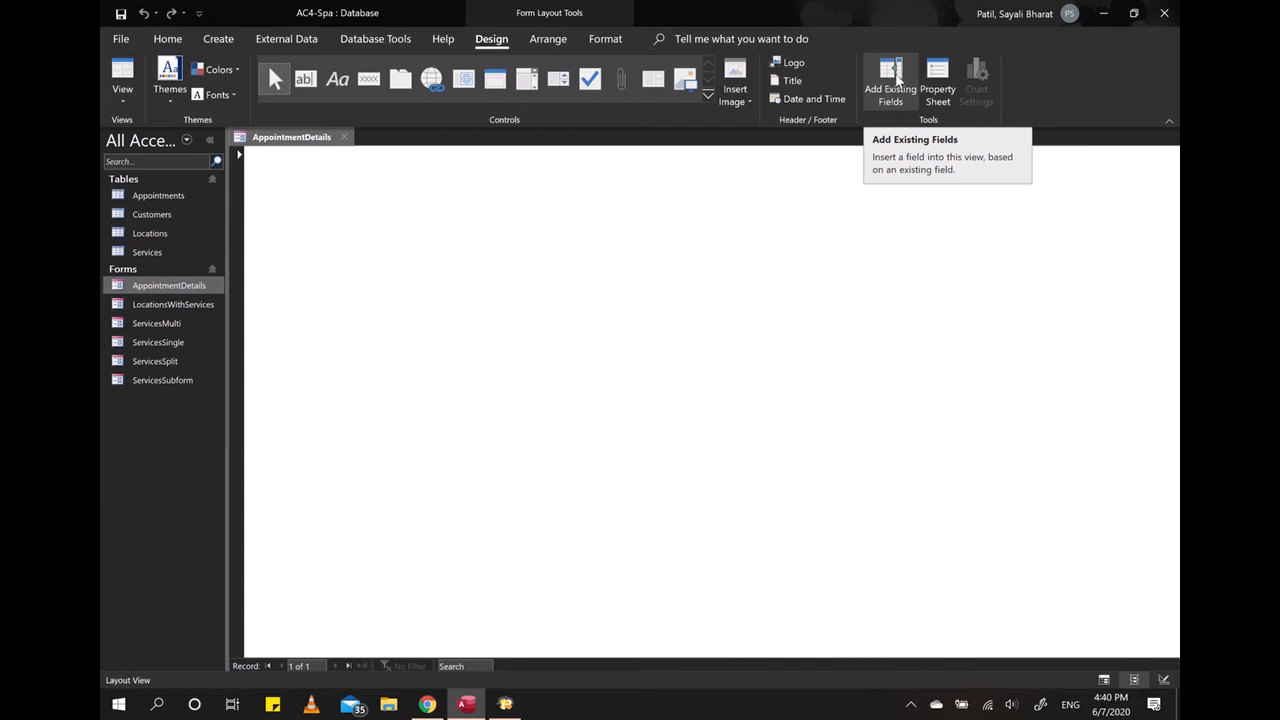
pyautogui.click(897, 80)
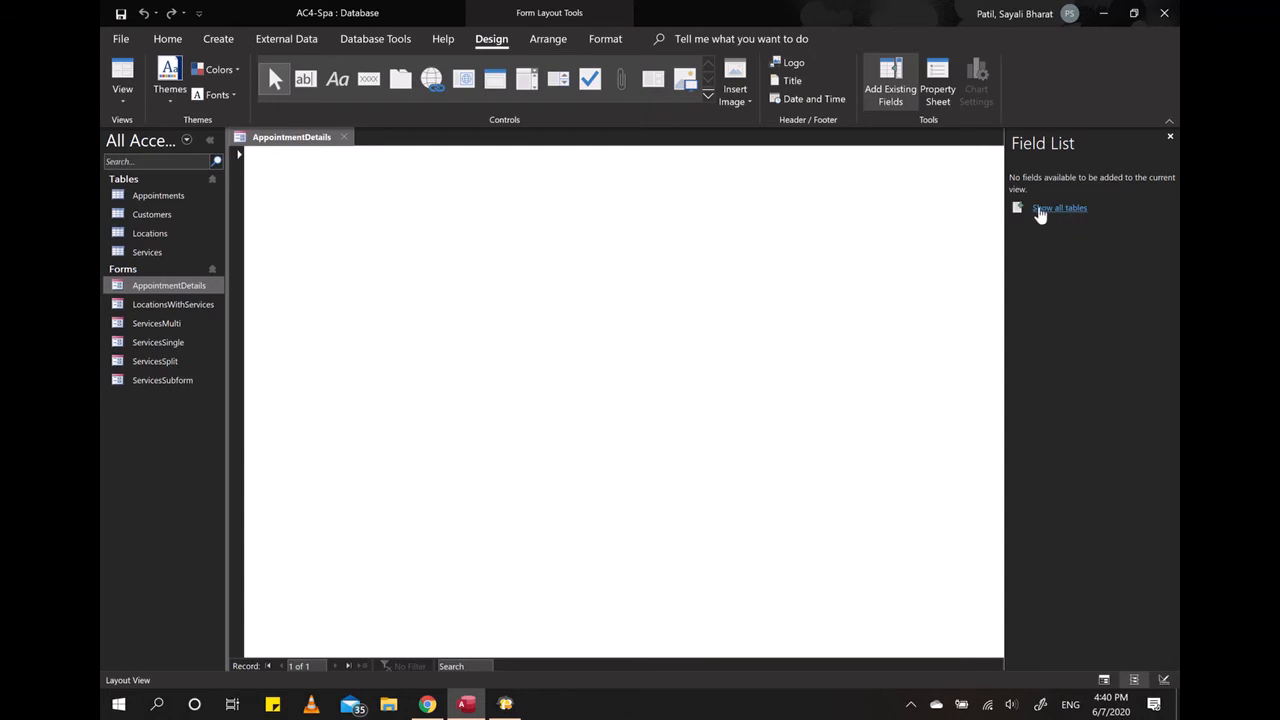
pyautogui.click(1065, 210)
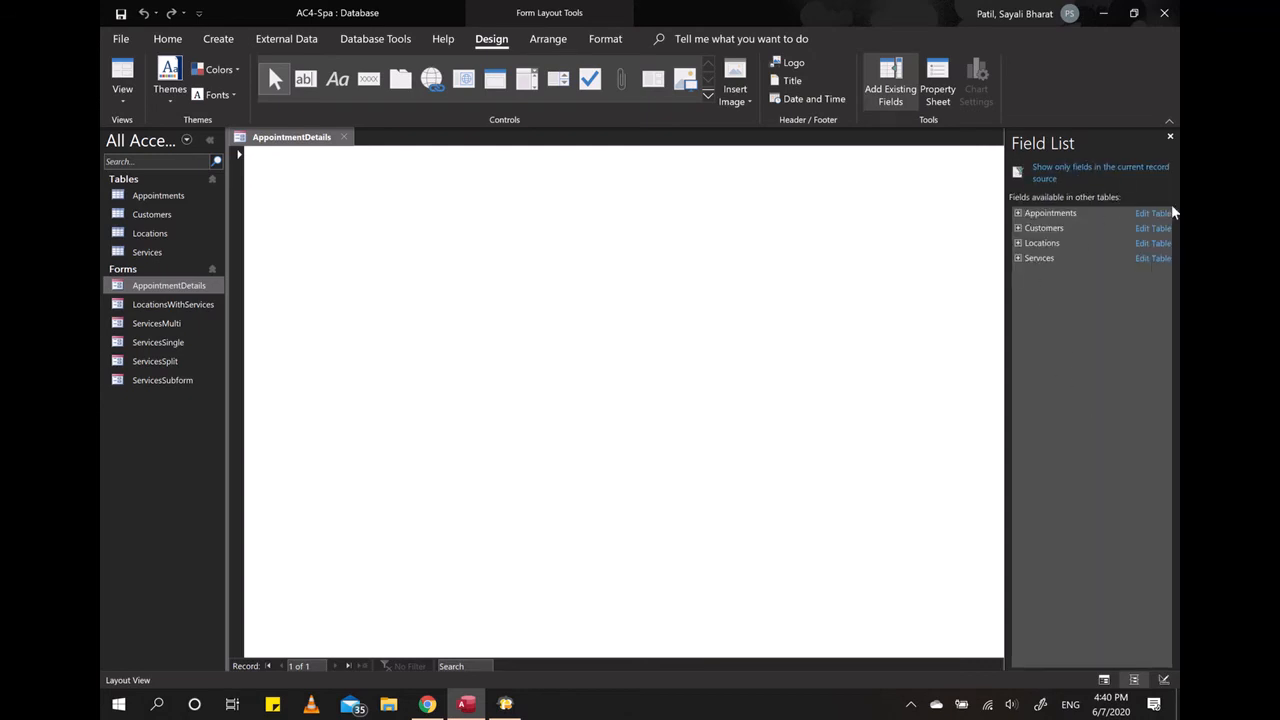
# - Expand the Appointments, Customers, Locations and Services tables in the Field List and add the ApptDate field to the form
pyautogui.click(1018, 213)
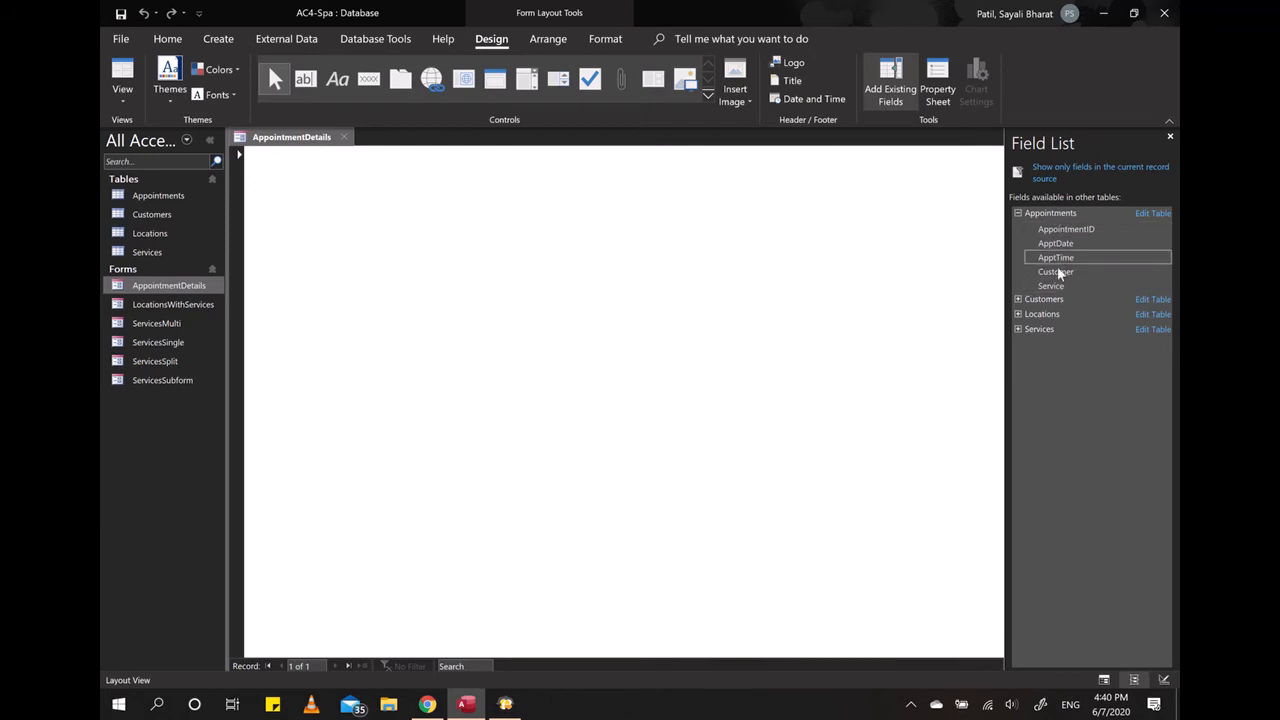
pyautogui.click(1018, 299)
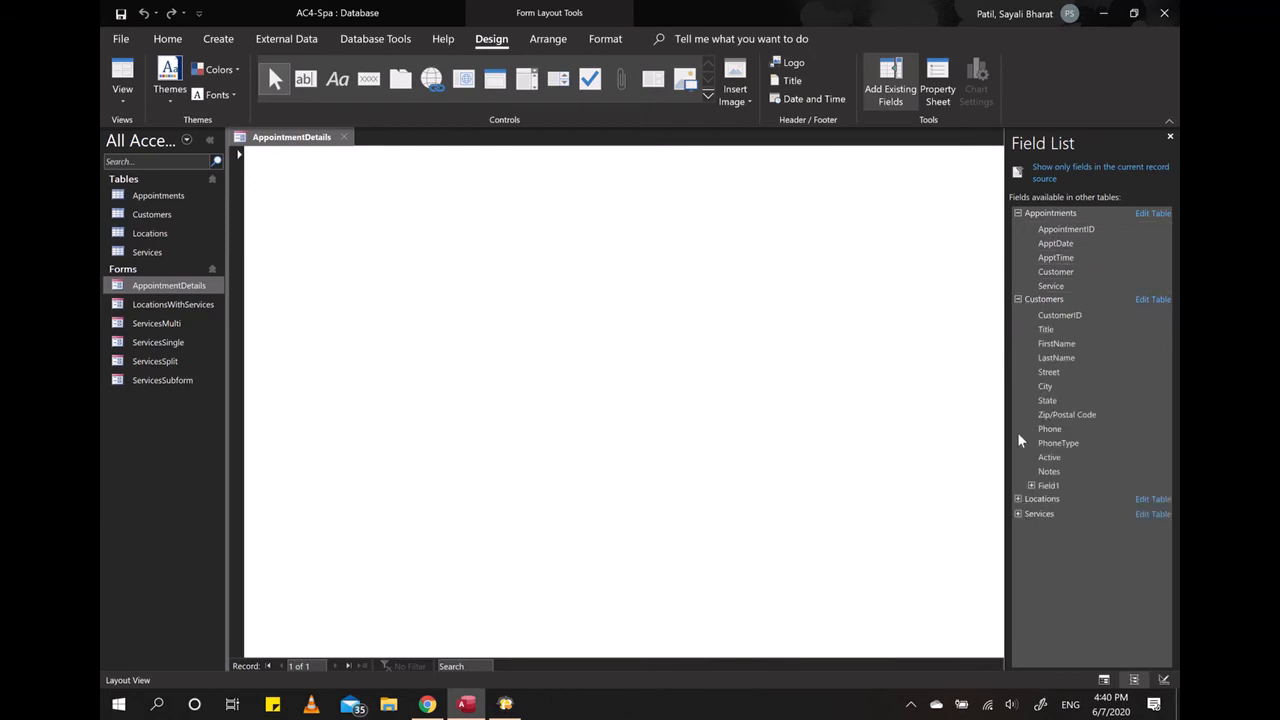
pyautogui.click(1018, 499)
pyautogui.click(1018, 542)
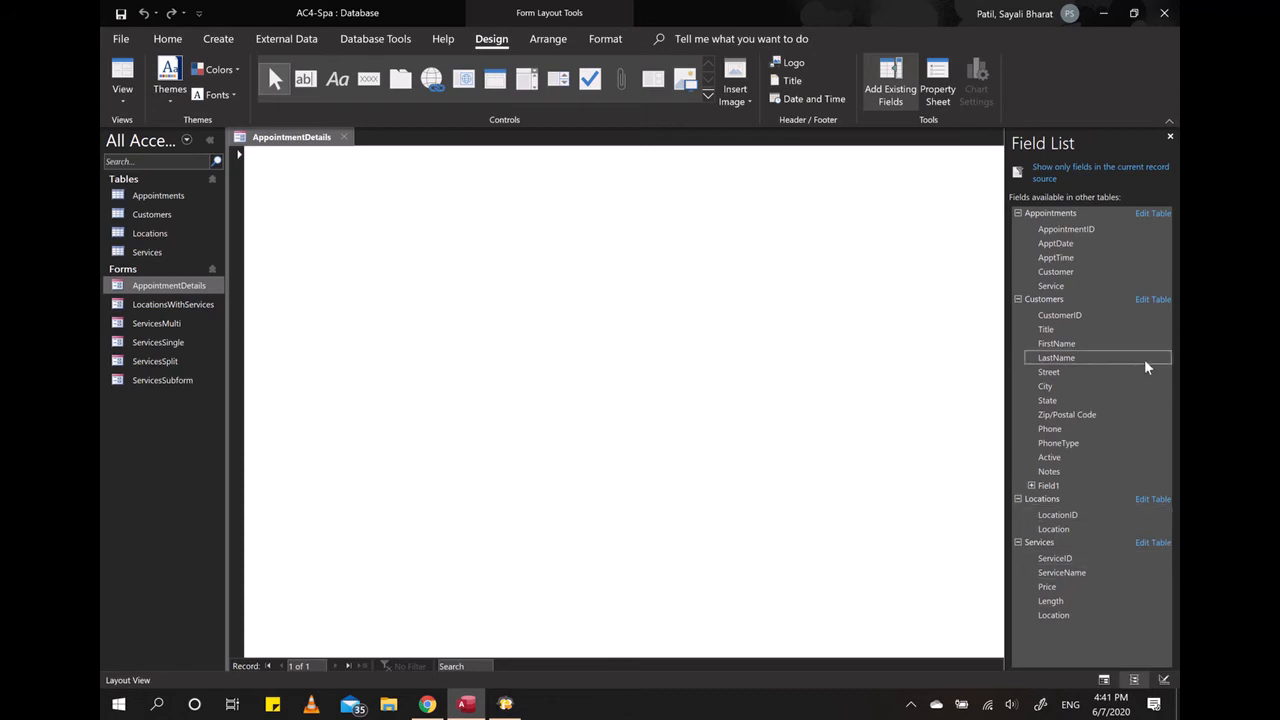
pyautogui.doubleClick(1066, 246)
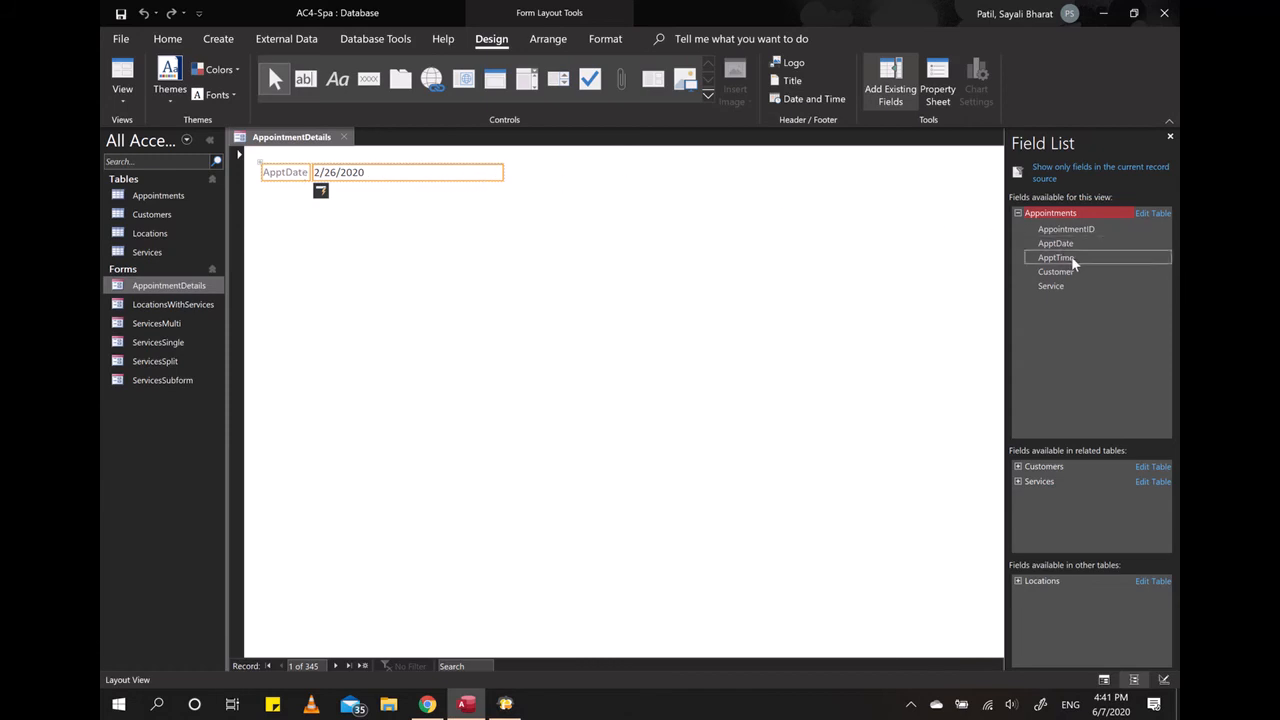
# - Place the ApptTime field in a second layout column beside ApptDate and delete both of its controls
pyautogui.moveTo(1070, 260); pyautogui.dragTo(508, 172)
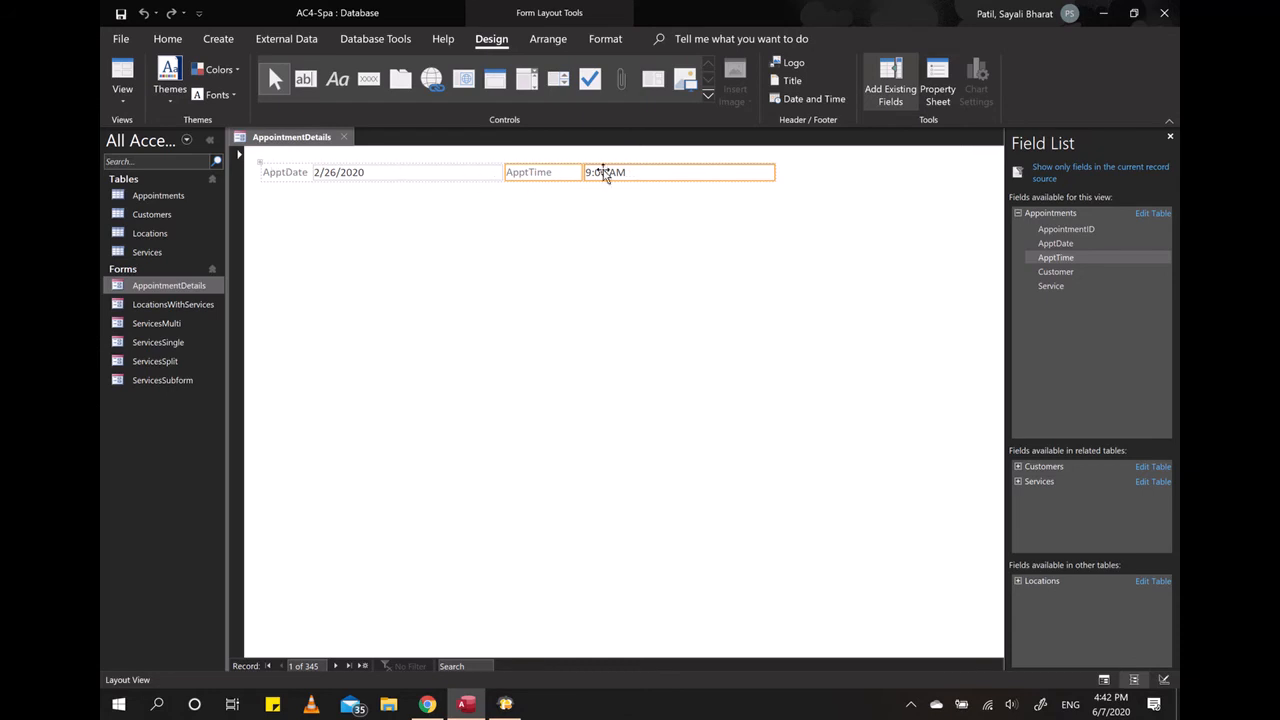
pyautogui.click(410, 172)
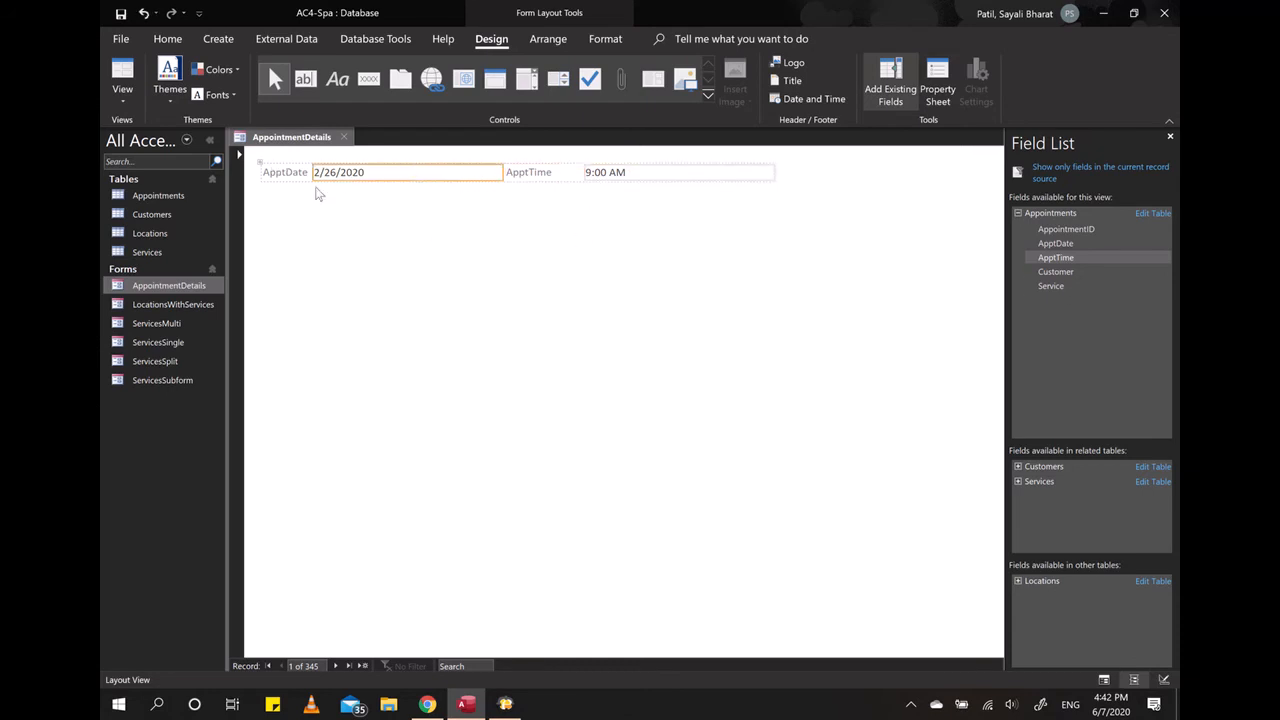
pyautogui.click(270, 172)
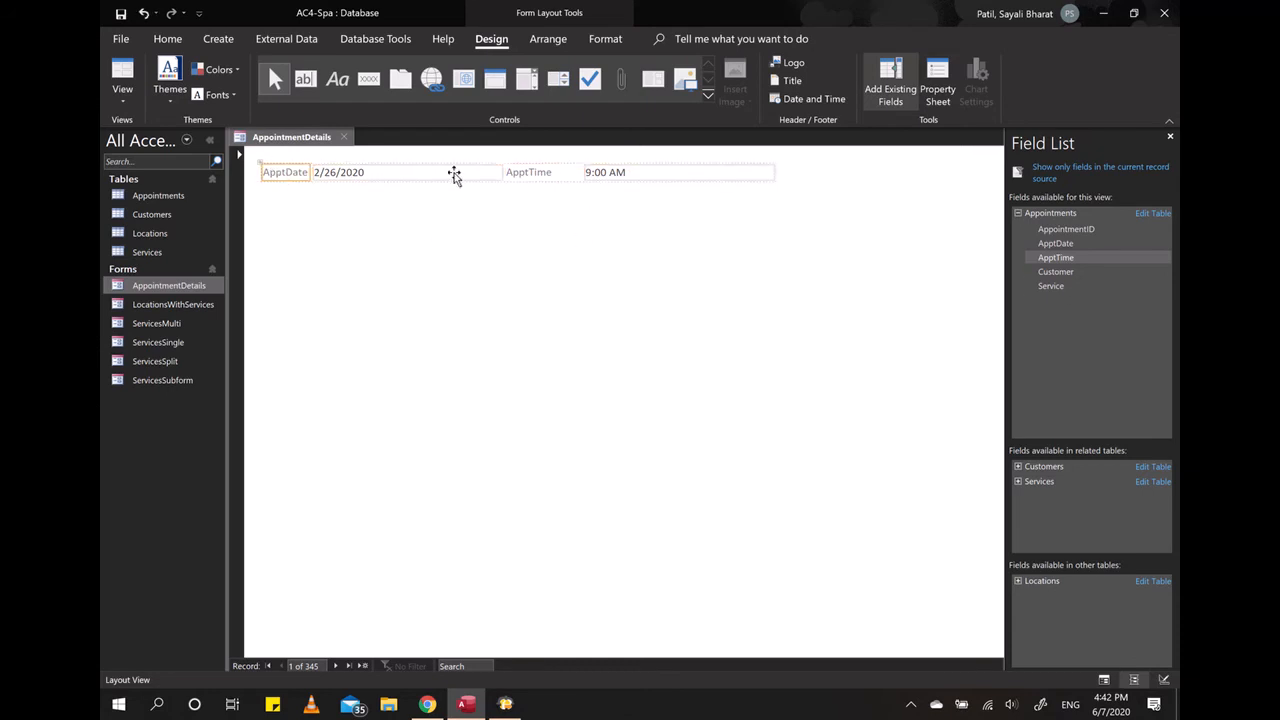
pyautogui.click(560, 172)
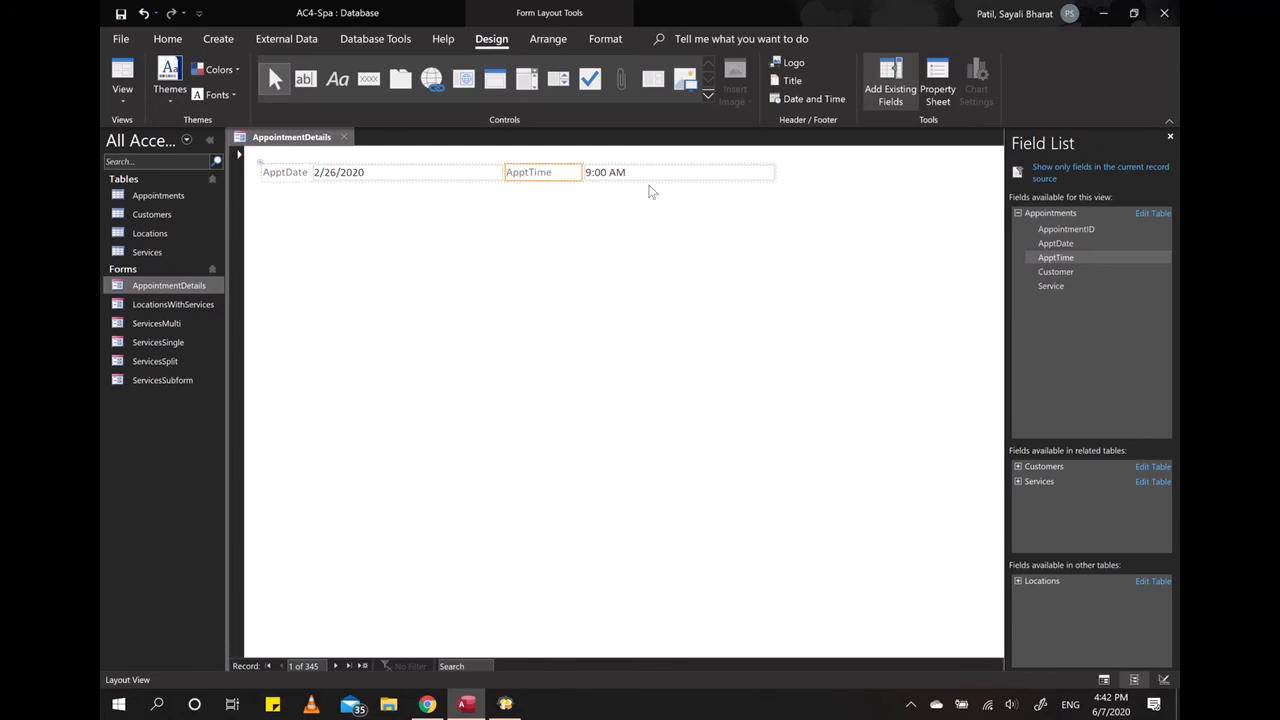
pyautogui.keyDown('ctrl'); pyautogui.click(674, 174); pyautogui.keyUp('ctrl')
pyautogui.press('Delete')
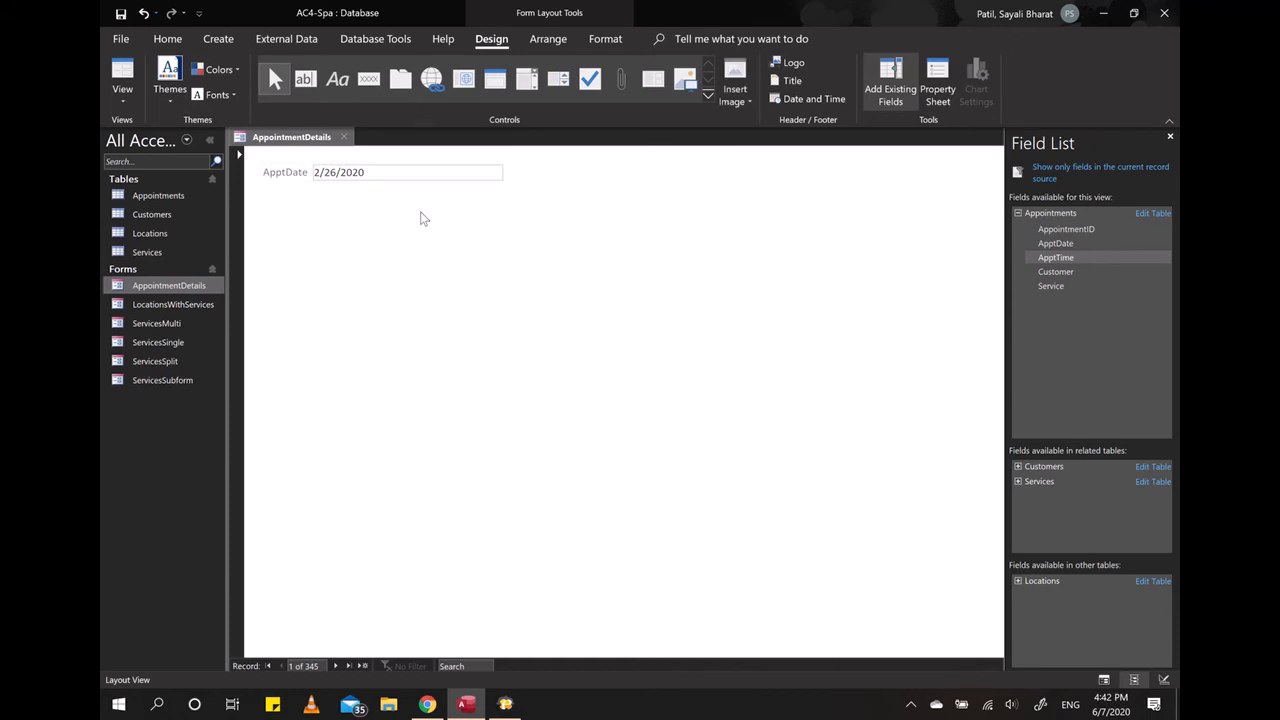
# - Add the ApptTime field twice in the single-column stacked layout below the ApptDate controls
pyautogui.click(400, 175)
pyautogui.click(277, 173)
pyautogui.keyDown('ctrl'); pyautogui.click(370, 175); pyautogui.keyUp('ctrl')
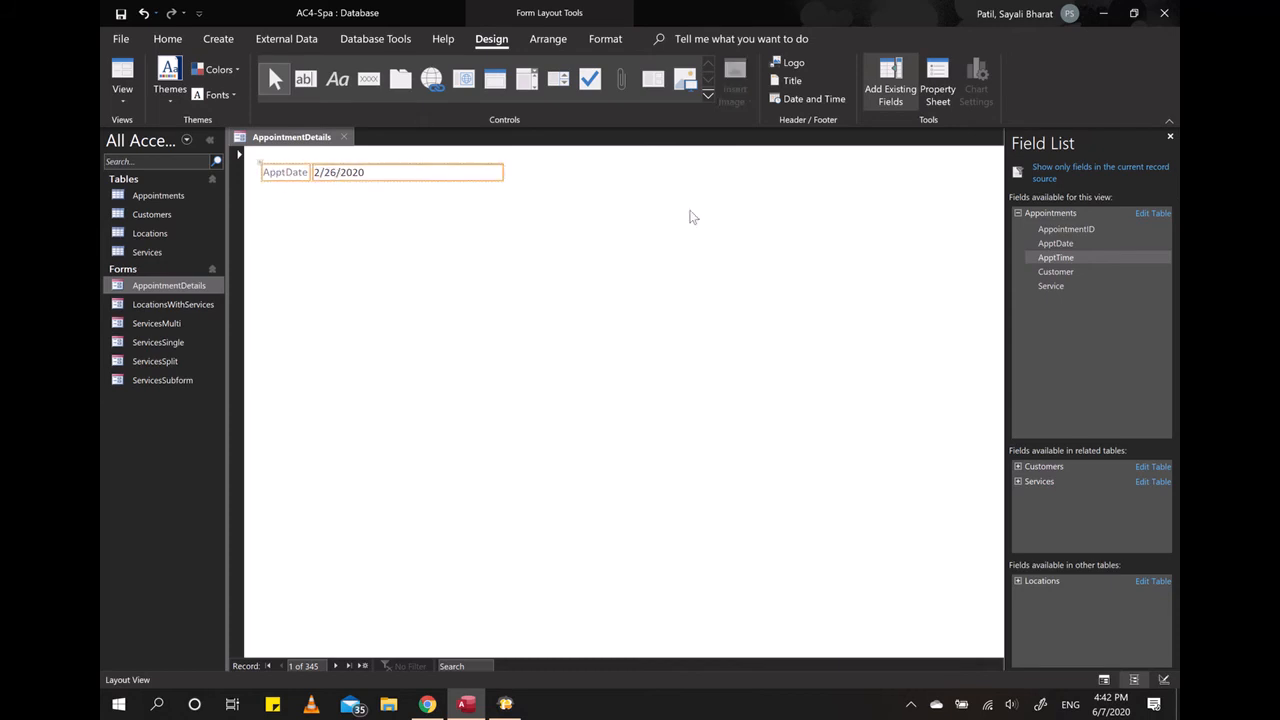
pyautogui.click(1066, 259)
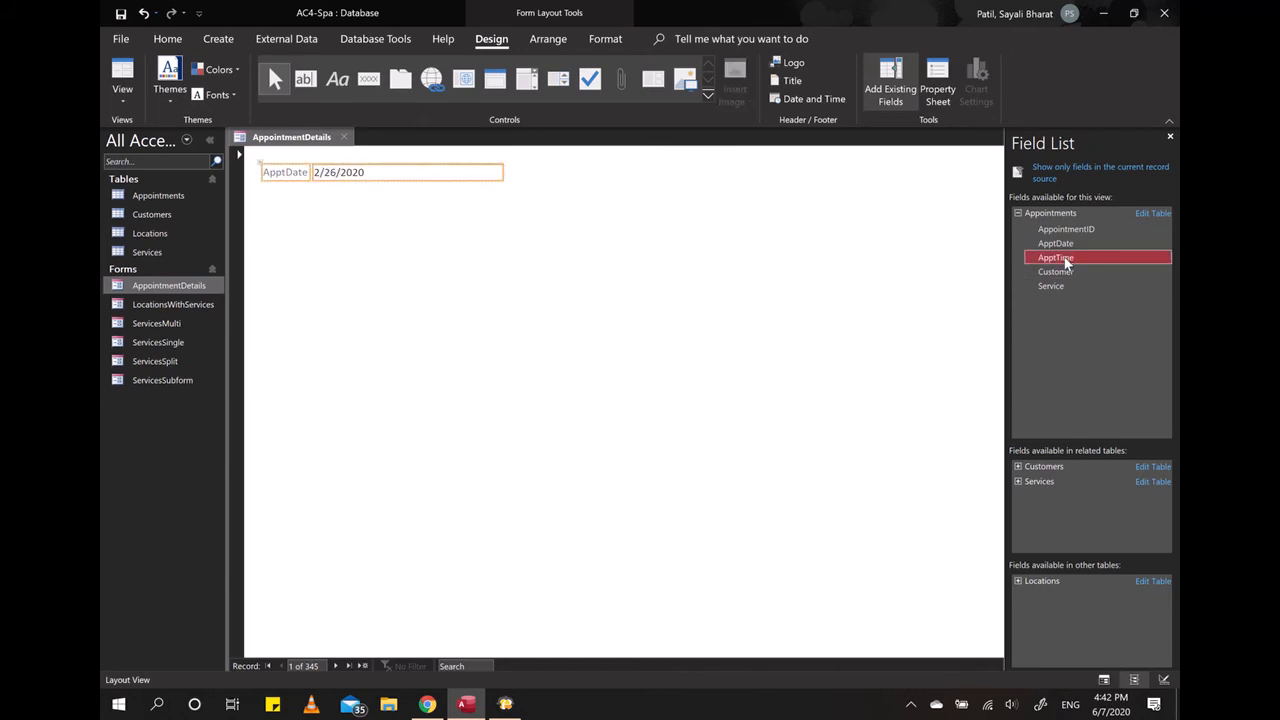
pyautogui.doubleClick(1066, 259)
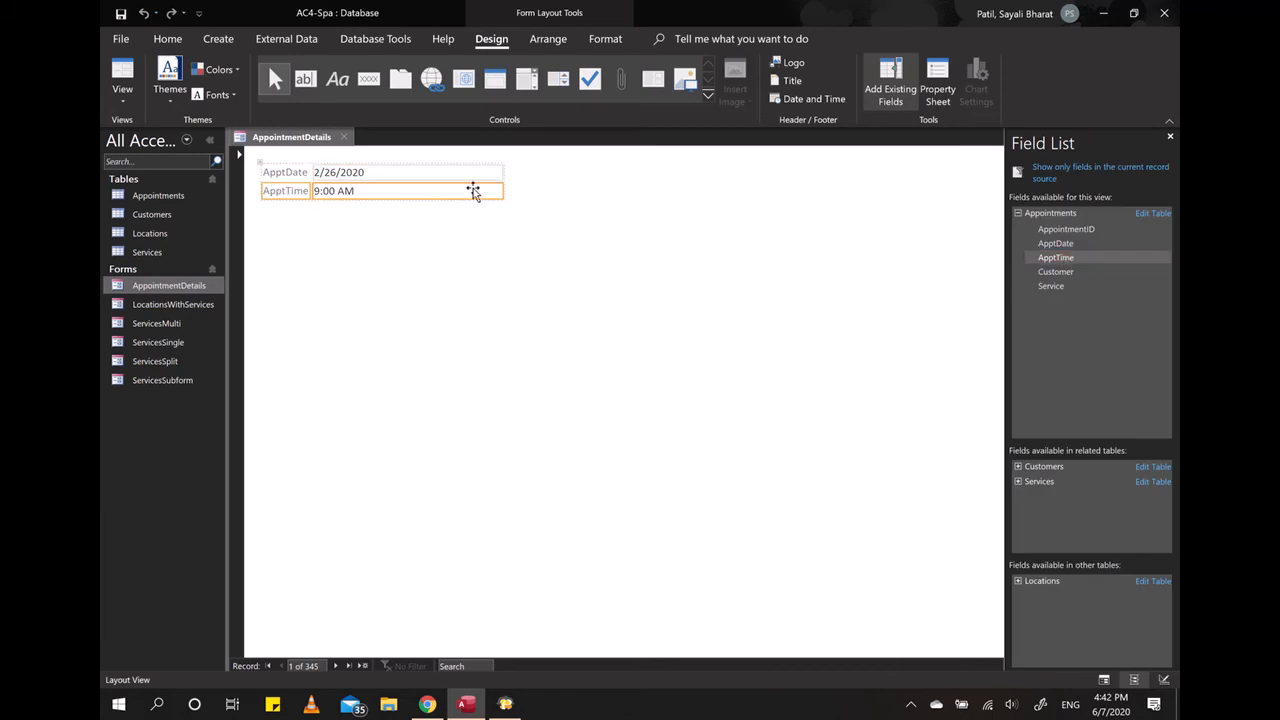
pyautogui.click(1064, 259)
pyautogui.click(1058, 259)
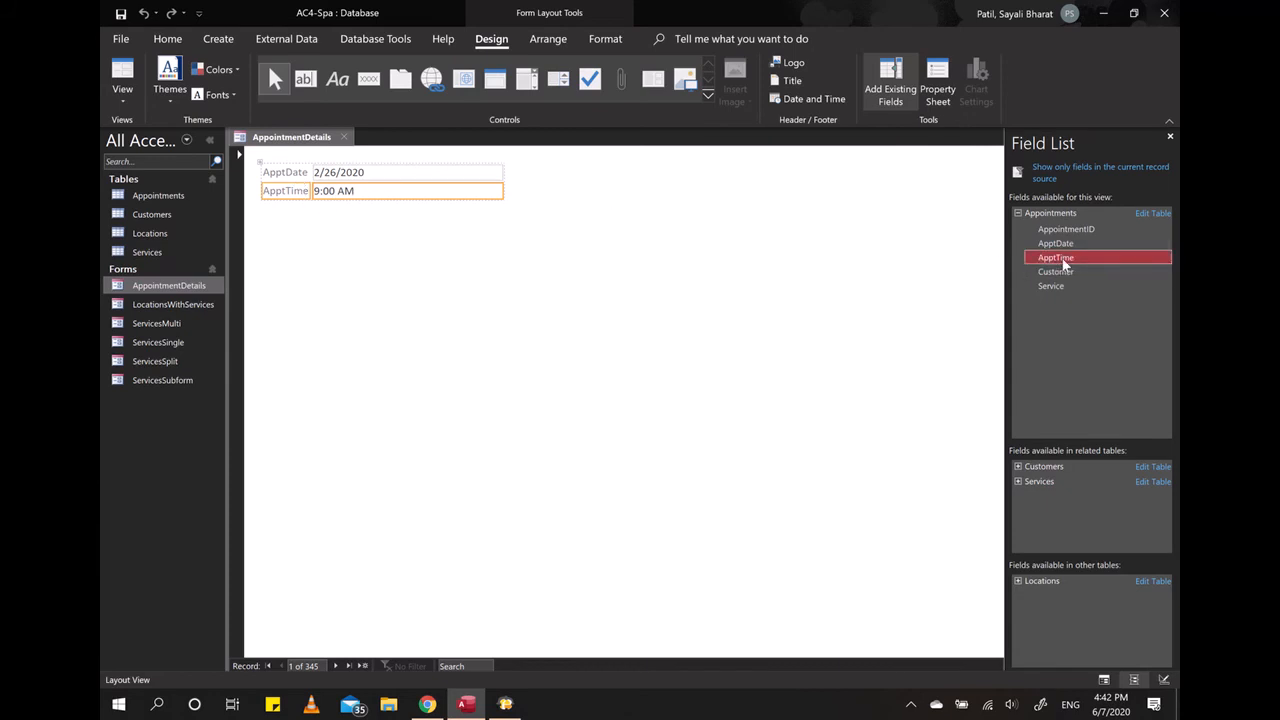
pyautogui.doubleClick(1064, 261)
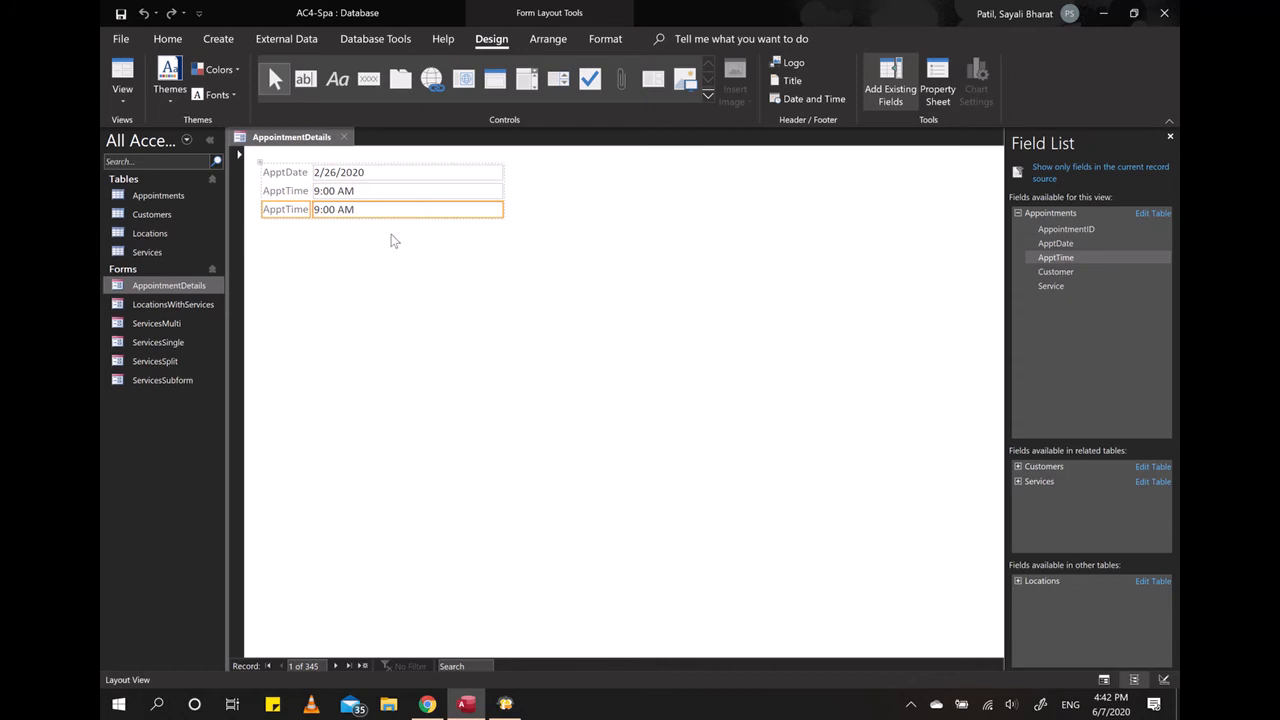
# - Delete both stacked ApptTime rows, including their labels and text boxes, from the form
pyautogui.click(263, 192)
pyautogui.click(335, 195)
pyautogui.keyDown('shift'); pyautogui.click(272, 210); pyautogui.keyUp('shift')
pyautogui.keyDown('shift'); pyautogui.click(489, 211); pyautogui.keyUp('shift')
pyautogui.press('Delete')
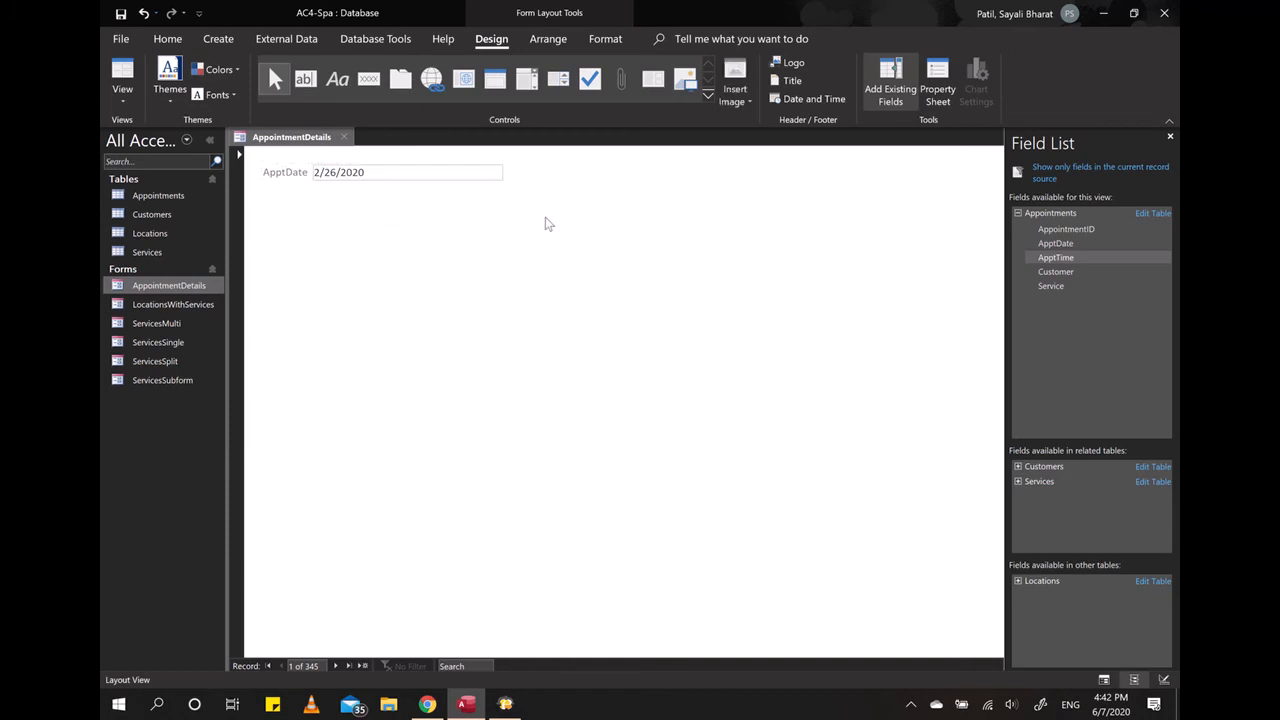
# - Add the ApptTime field from the Appointments table in a new layout column to the right of the ApptDate control
pyautogui.click(449, 172)
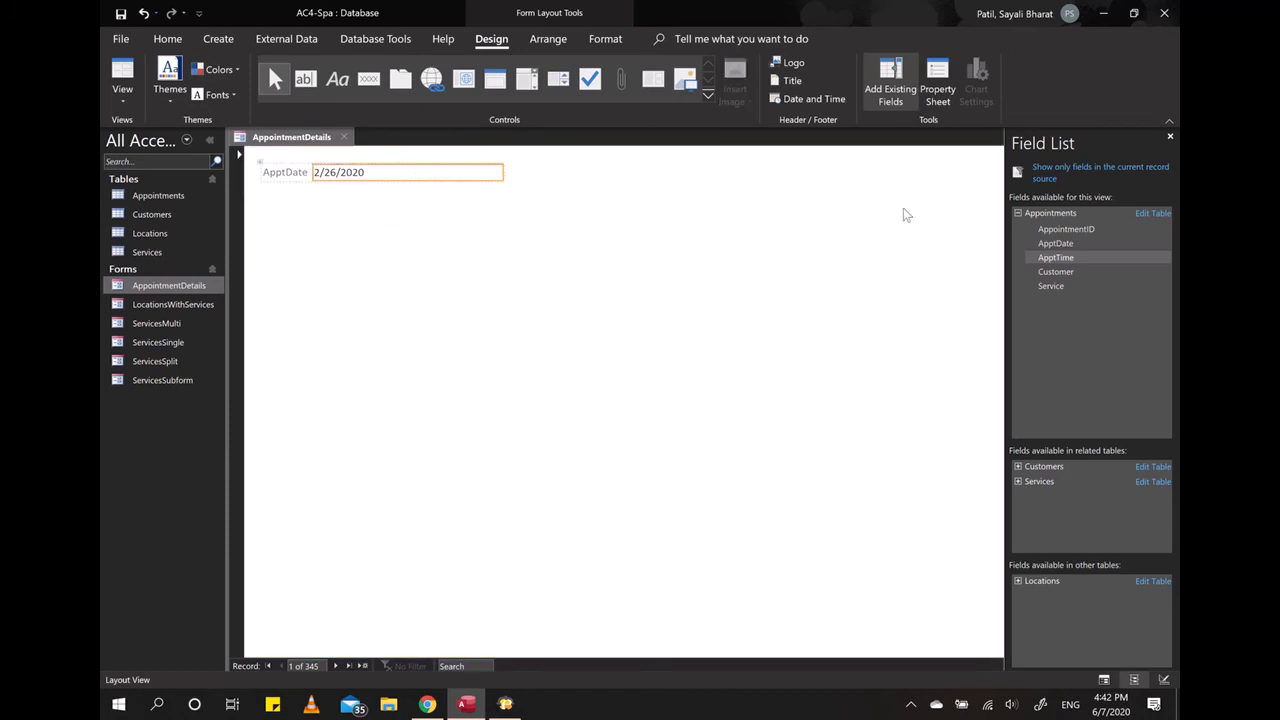
pyautogui.moveTo(1045, 257); pyautogui.dragTo(333, 158)
pyautogui.click(1088, 259)
pyautogui.moveTo(1052, 262)
pyautogui.mouseDown()
pyautogui.moveTo(530, 204)
pyautogui.moveTo(488, 183)
pyautogui.moveTo(313, 183)
pyautogui.moveTo(501, 188)
pyautogui.moveTo(285, 184)
pyautogui.moveTo(520, 200)
pyautogui.moveTo(505, 176)
pyautogui.moveTo(520, 181)
pyautogui.mouseUp()
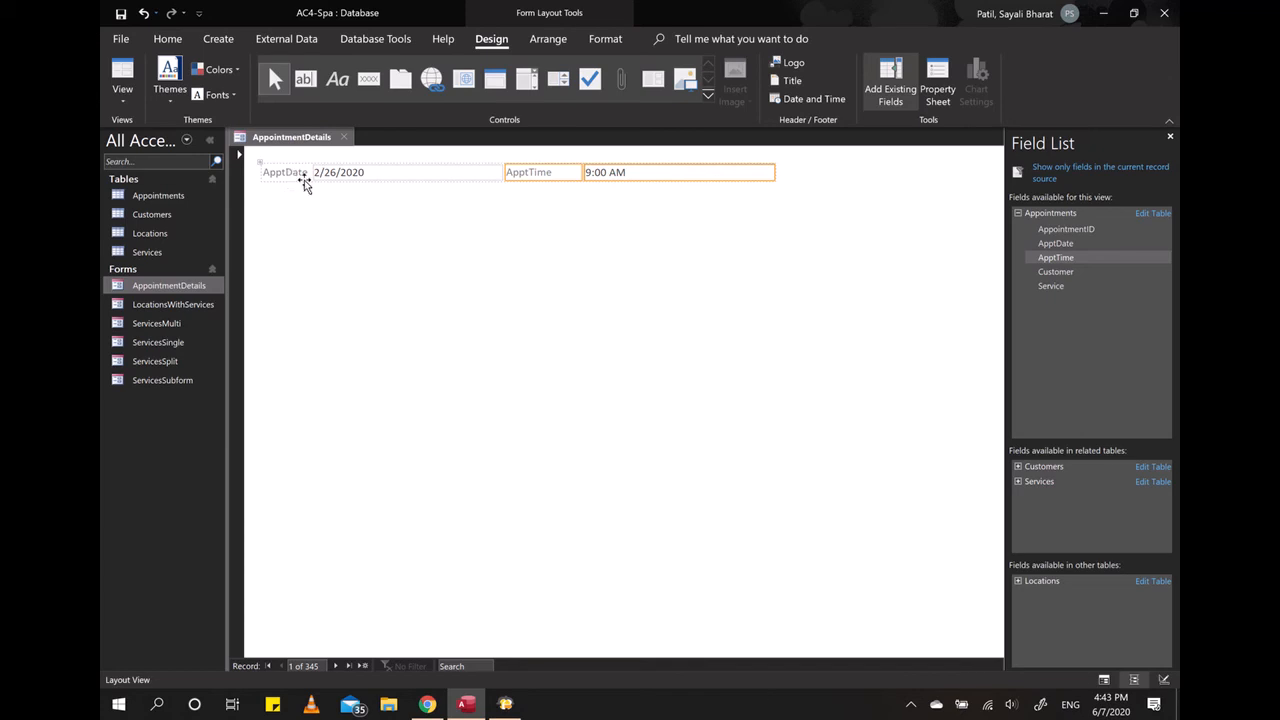
# - Change the text of the ApptDate label control to Date
pyautogui.click(349, 176)
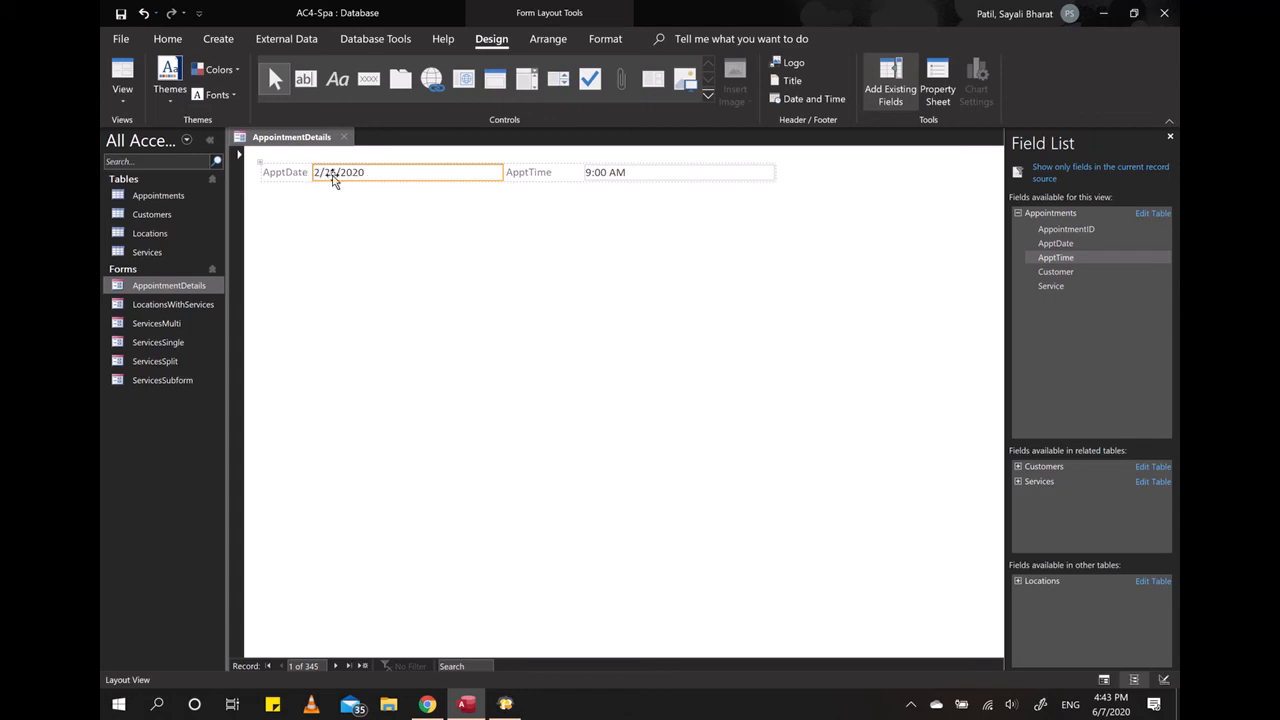
pyautogui.click(275, 172)
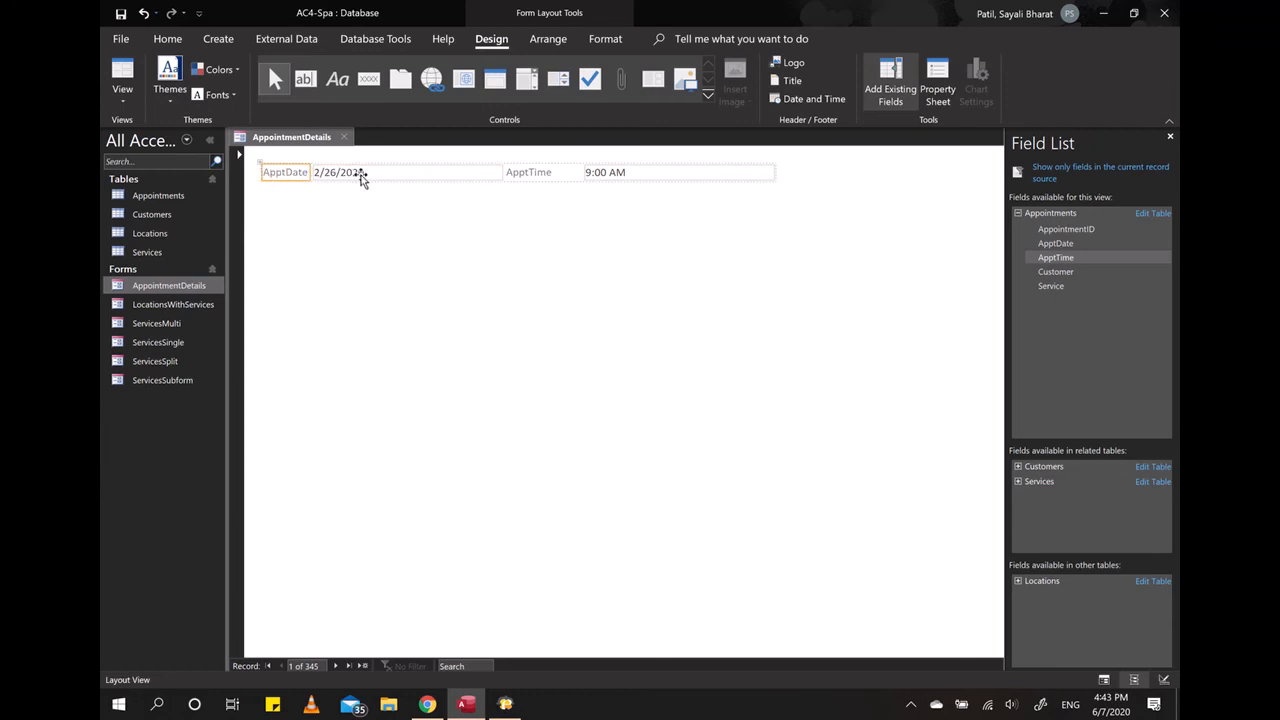
pyautogui.doubleClick(289, 174)
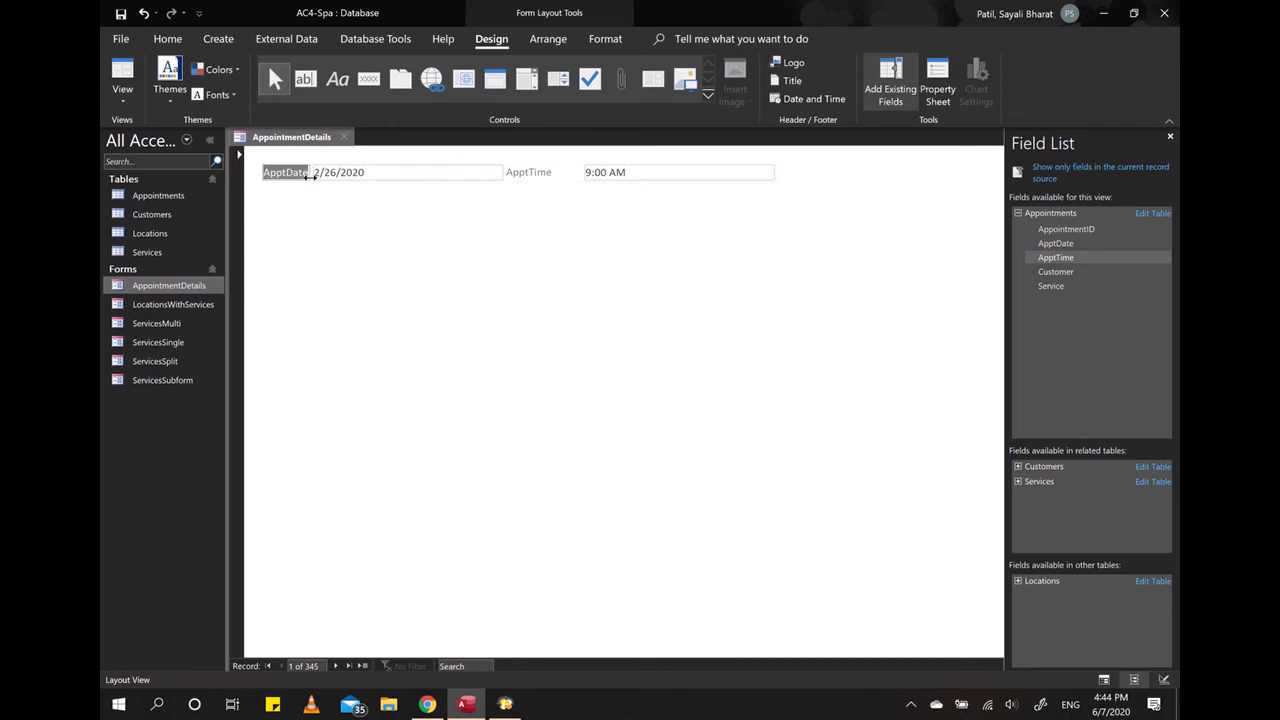
pyautogui.click(360, 172)
pyautogui.doubleClick(305, 173)
pyautogui.write('D')
pyautogui.click(298, 198)
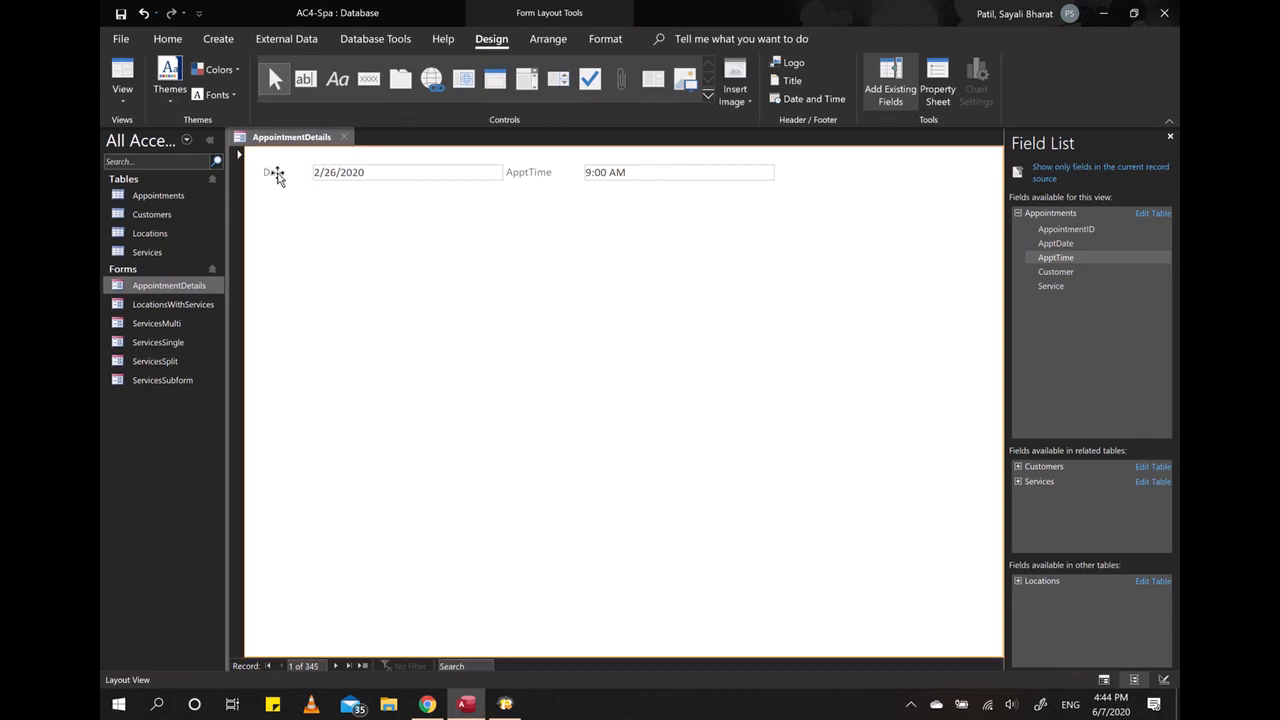
# - Change the text of the ApptTime label control to Time
pyautogui.click(543, 173)
pyautogui.click(549, 173)
pyautogui.moveTo(557, 173); pyautogui.dragTo(486, 173)
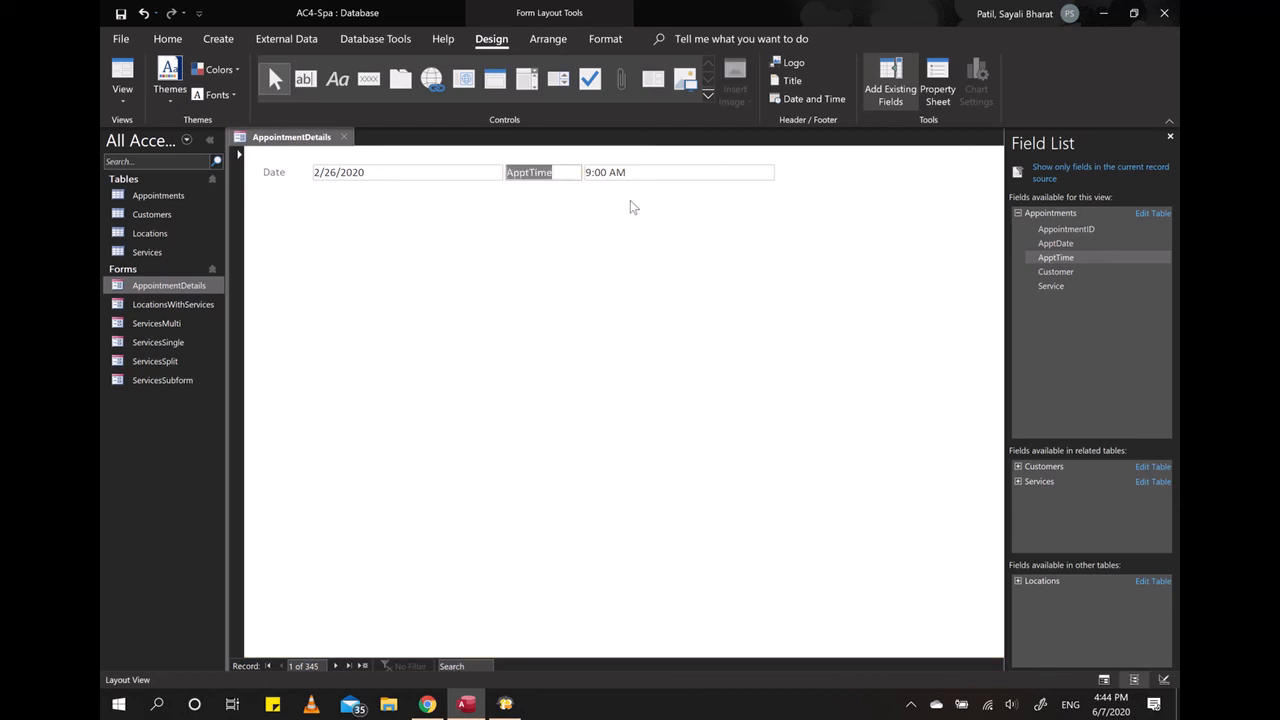
pyautogui.write('T')
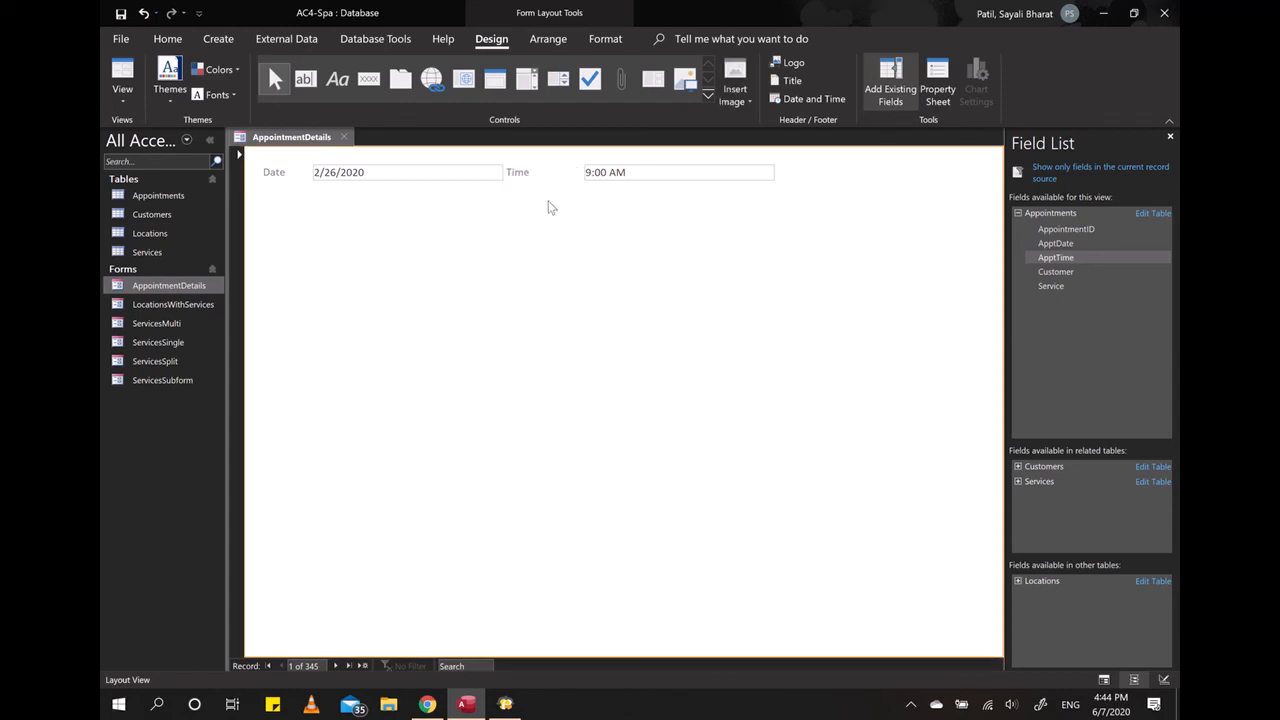
pyautogui.click(530, 174)
pyautogui.click(289, 175)
pyautogui.click(533, 174)
pyautogui.click(620, 175)
pyautogui.click(415, 174)
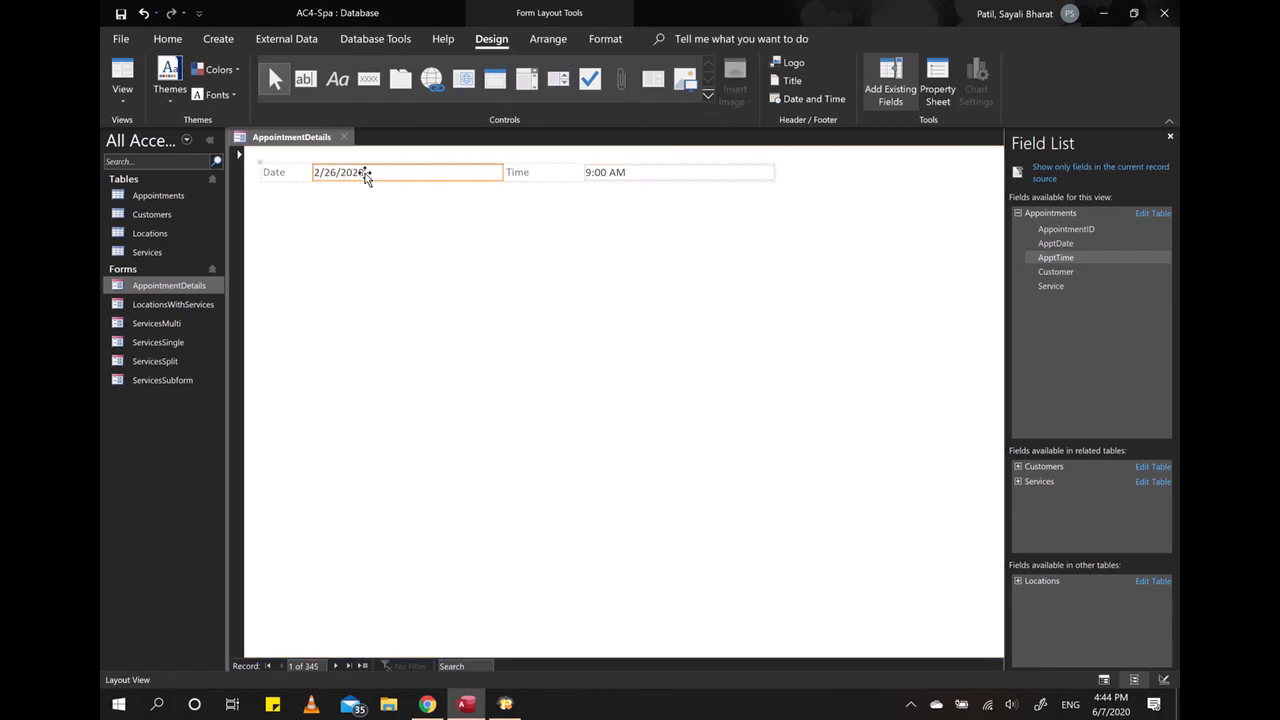
pyautogui.click(514, 174)
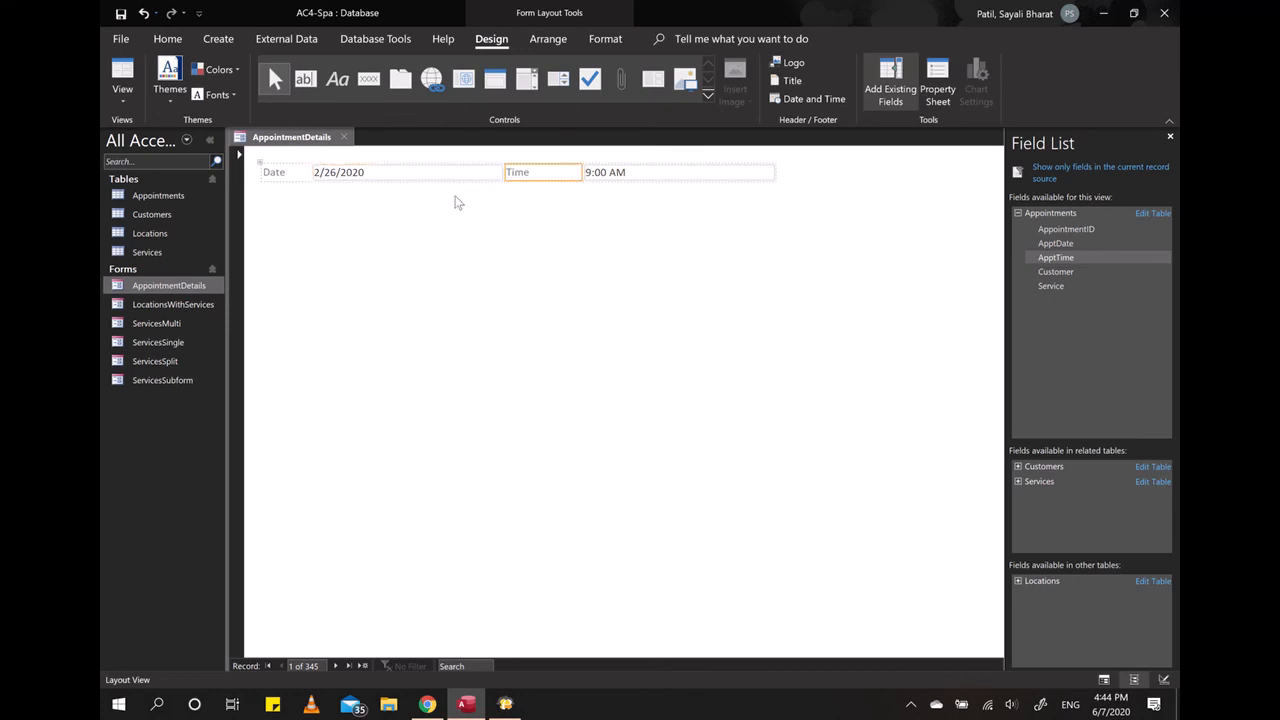
pyautogui.click(314, 174)
pyautogui.click(285, 175)
pyautogui.press('alt')
pyautogui.click(349, 237)
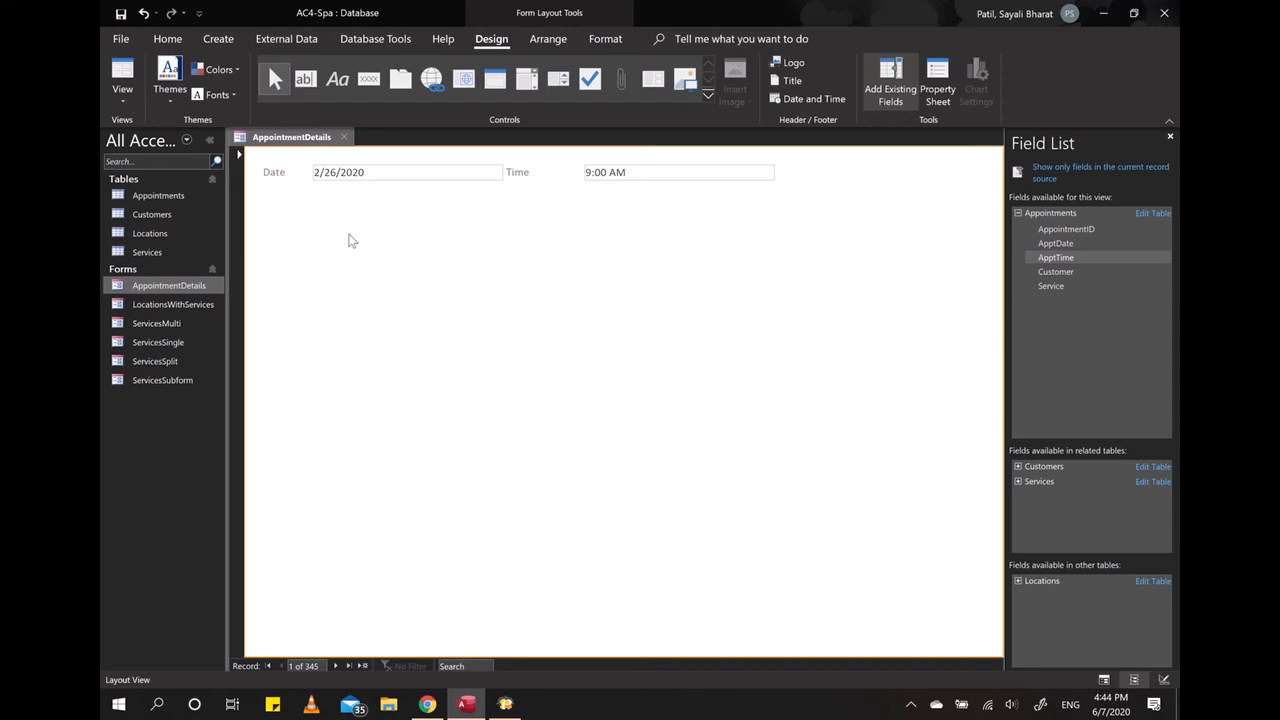
pyautogui.click(300, 176)
pyautogui.click(537, 177)
pyautogui.click(275, 173)
pyautogui.click(535, 174)
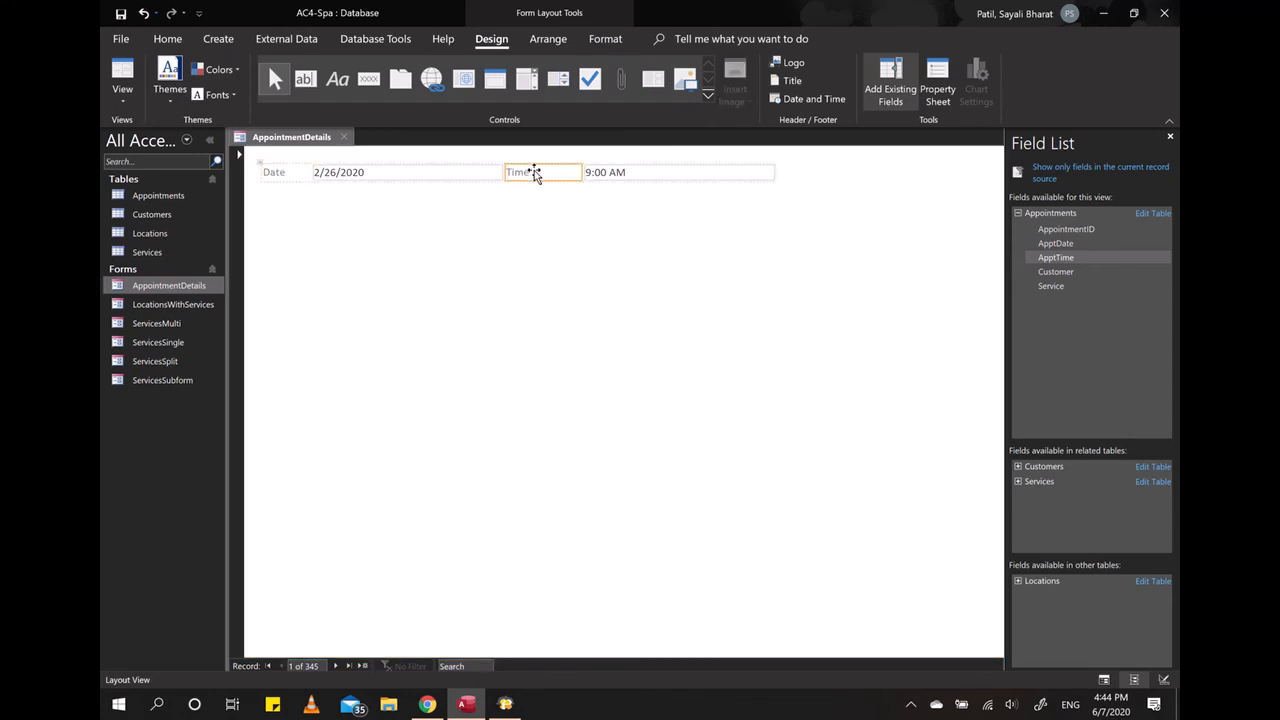
# - Add the FirstName field from the related Customers table to the form layout
pyautogui.click(527, 174)
pyautogui.click(390, 175)
pyautogui.click(1018, 466)
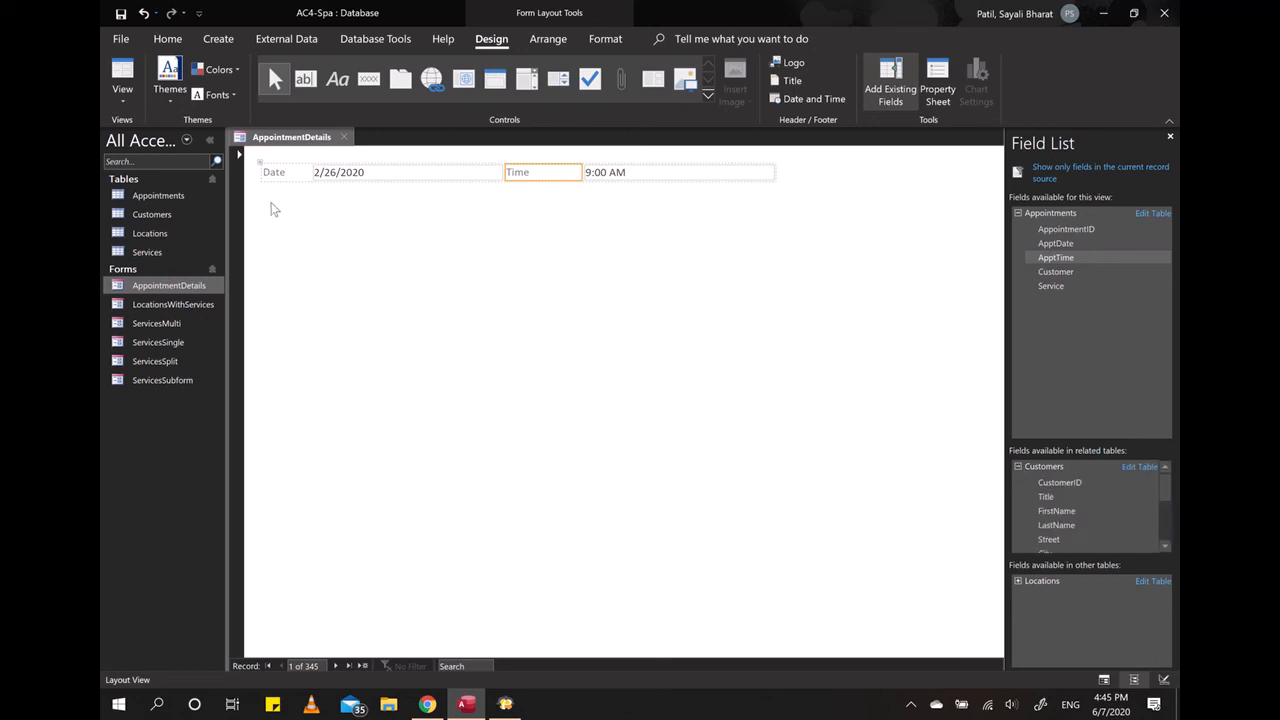
pyautogui.click(534, 177)
pyautogui.press('Escape')
pyautogui.doubleClick(1069, 511)
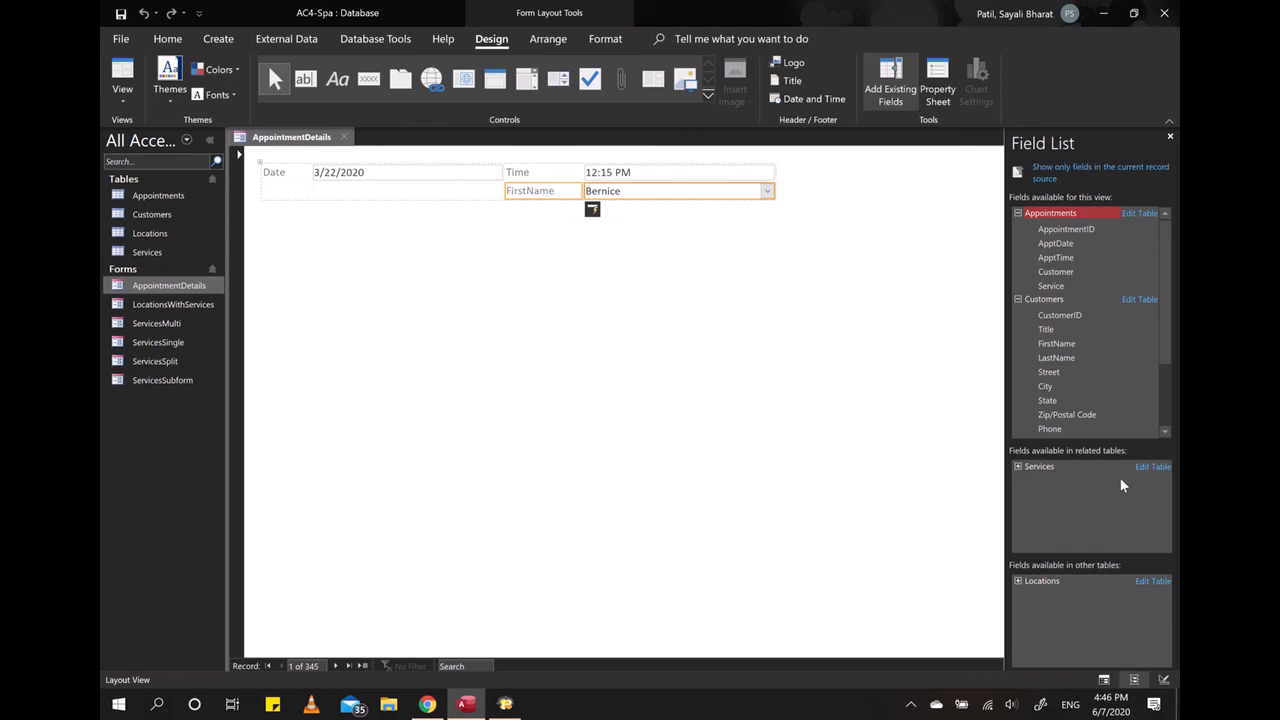
# - Move the FirstName label and combo box into the layout row directly below the Date controls
pyautogui.moveTo(537, 194); pyautogui.dragTo(290, 195)
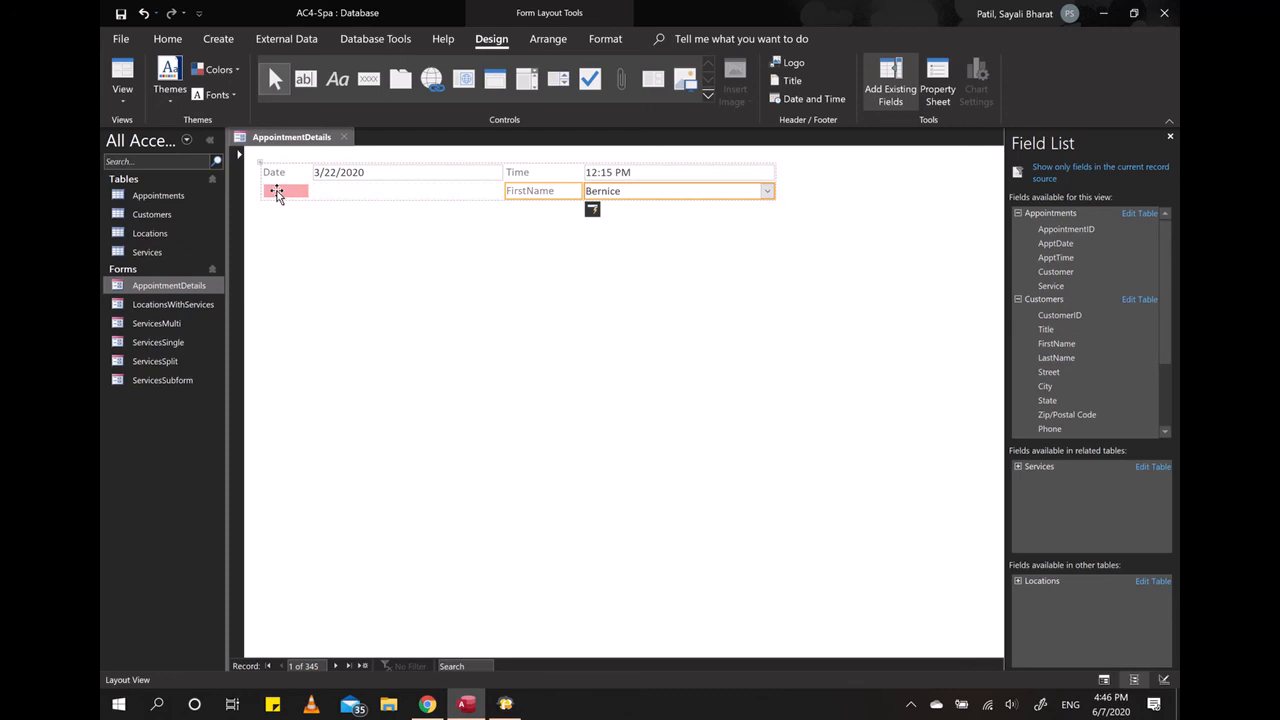
pyautogui.moveTo(277, 194); pyautogui.dragTo(274, 191)
pyautogui.click(590, 255)
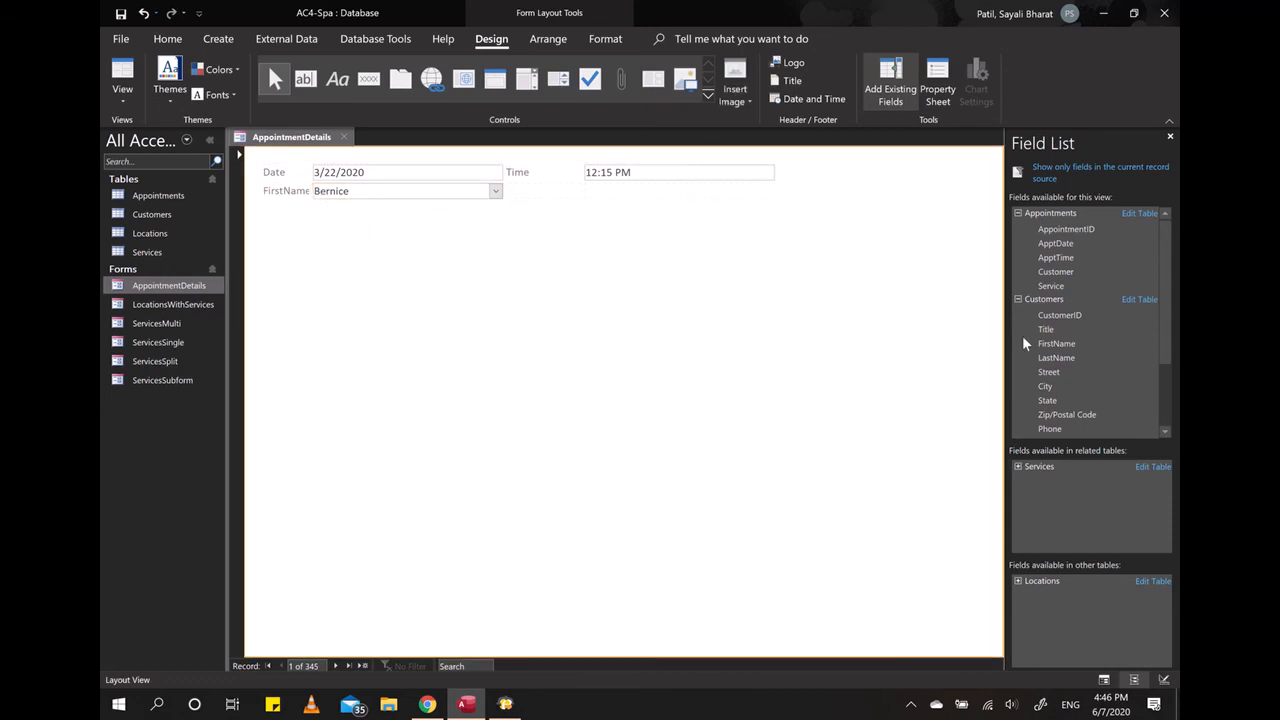
# - Add the LastName field from Customers below FirstName, and the ServiceName field from the related Services table below the Time controls
pyautogui.moveTo(1069, 360); pyautogui.dragTo(295, 210)
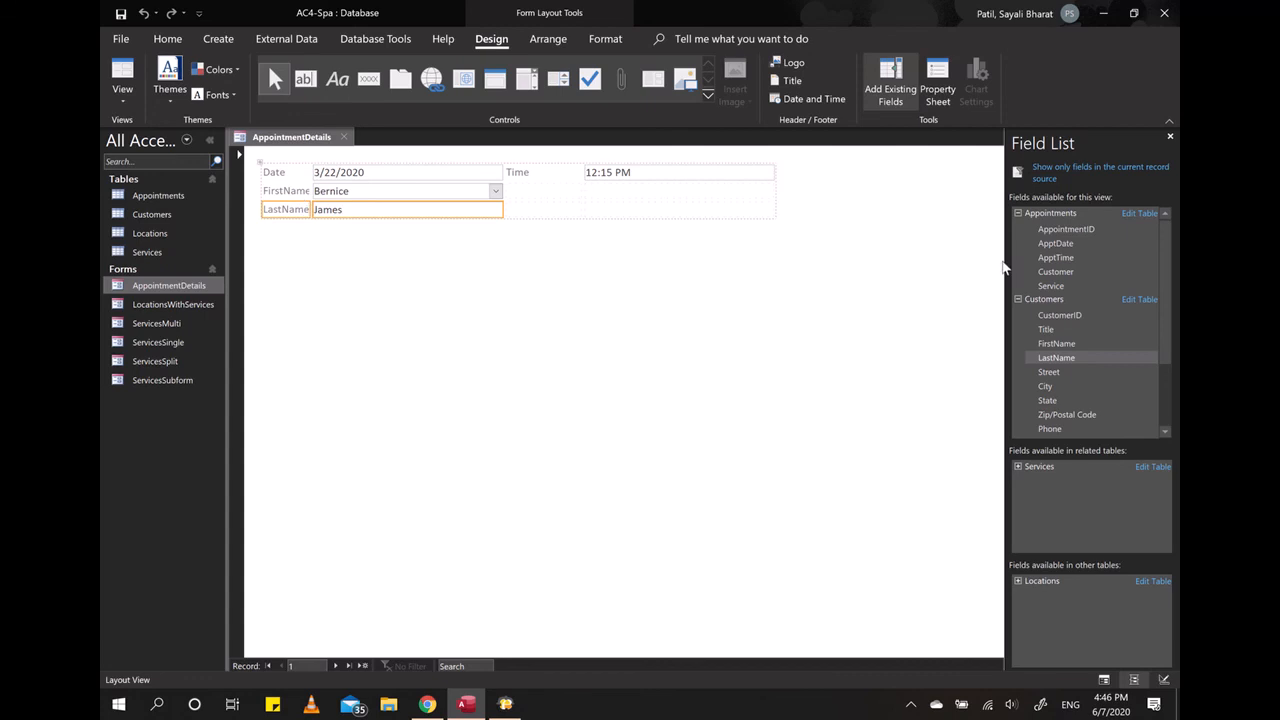
pyautogui.scroll(-2, 1083, 430)
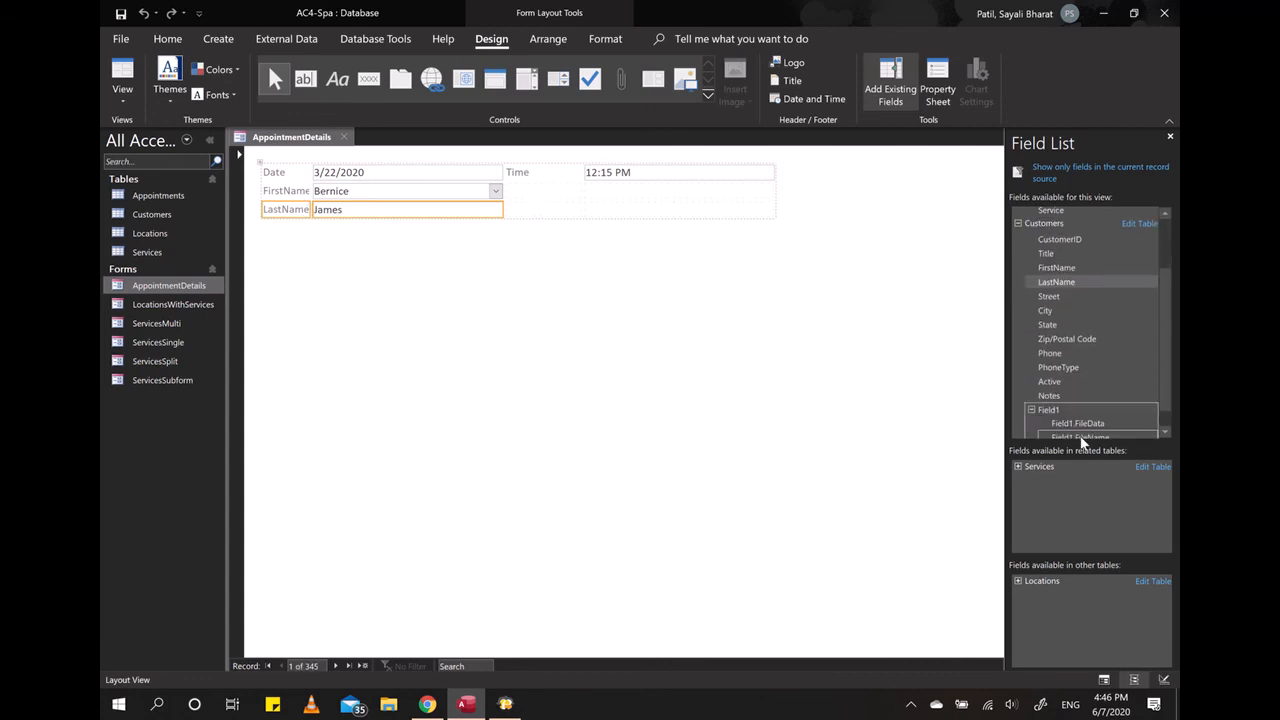
pyautogui.click(1018, 466)
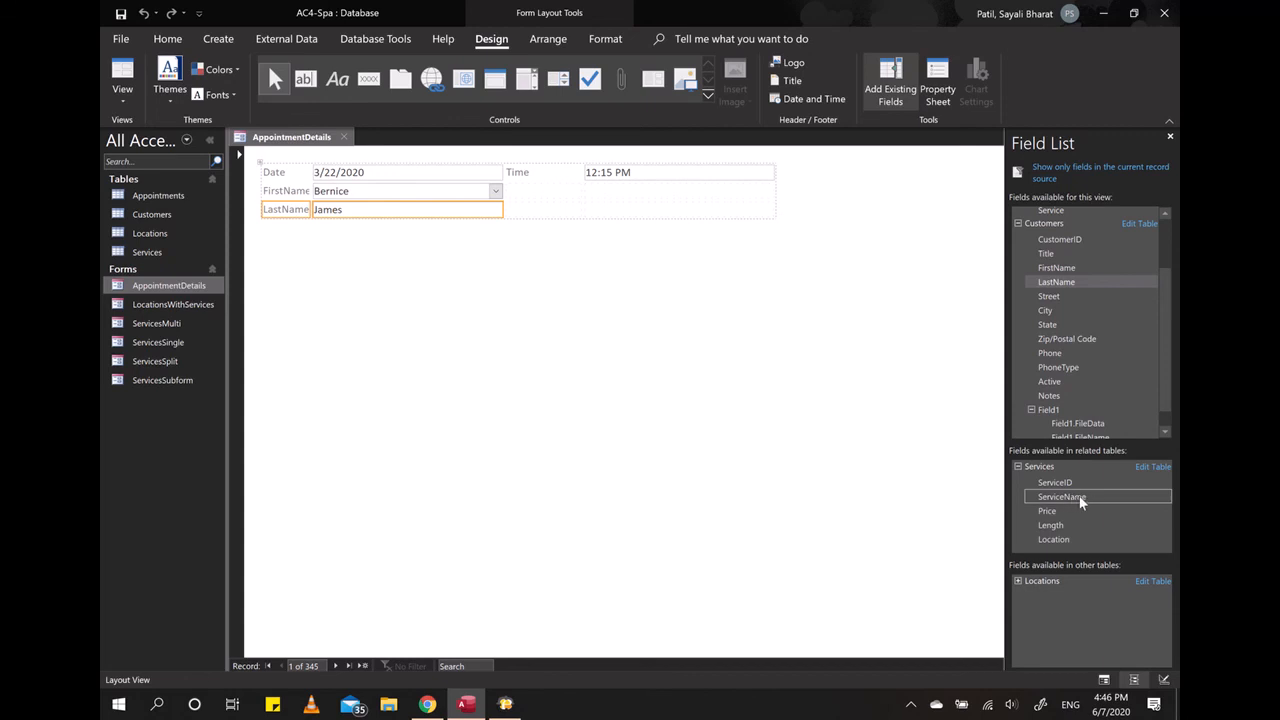
pyautogui.moveTo(1079, 496)
pyautogui.mouseDown()
pyautogui.moveTo(877, 451)
pyautogui.moveTo(789, 409)
pyautogui.moveTo(594, 224)
pyautogui.moveTo(532, 193)
pyautogui.mouseUp()
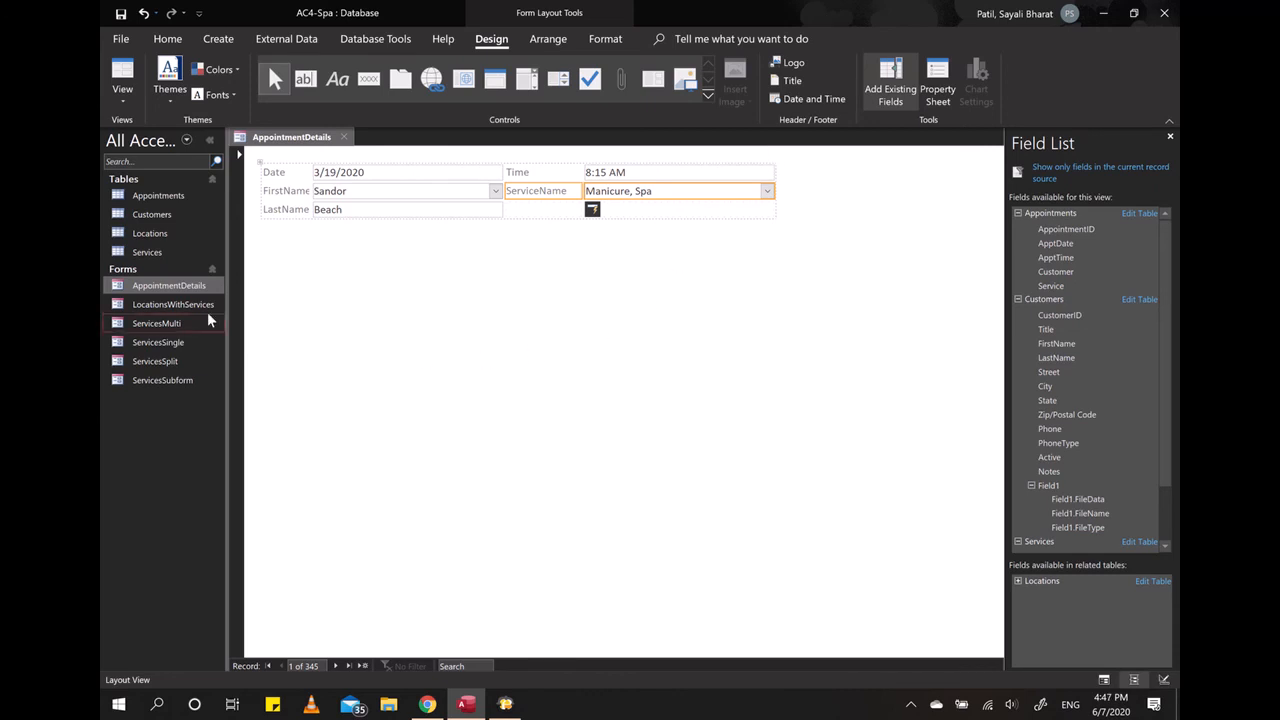
# - Preview the form in Form view, check the FirstName combo box's drop-down list, and return to Layout view
pyautogui.click(125, 98)
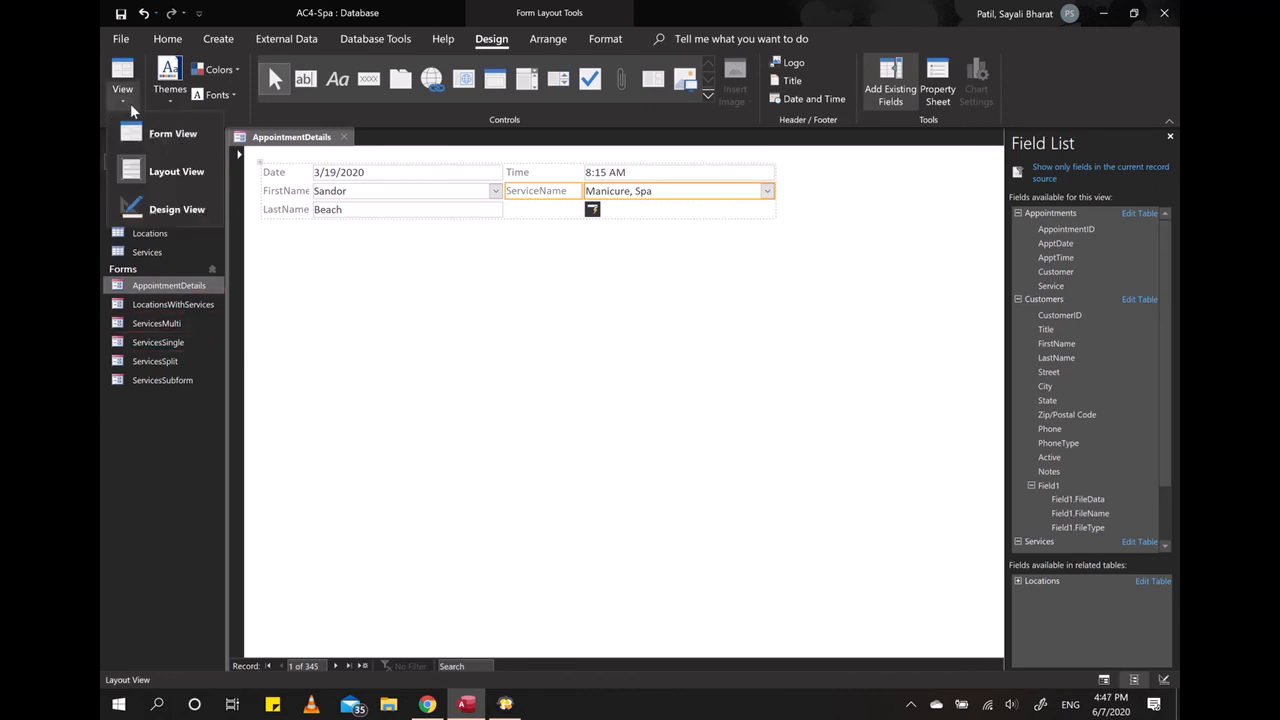
pyautogui.click(160, 135)
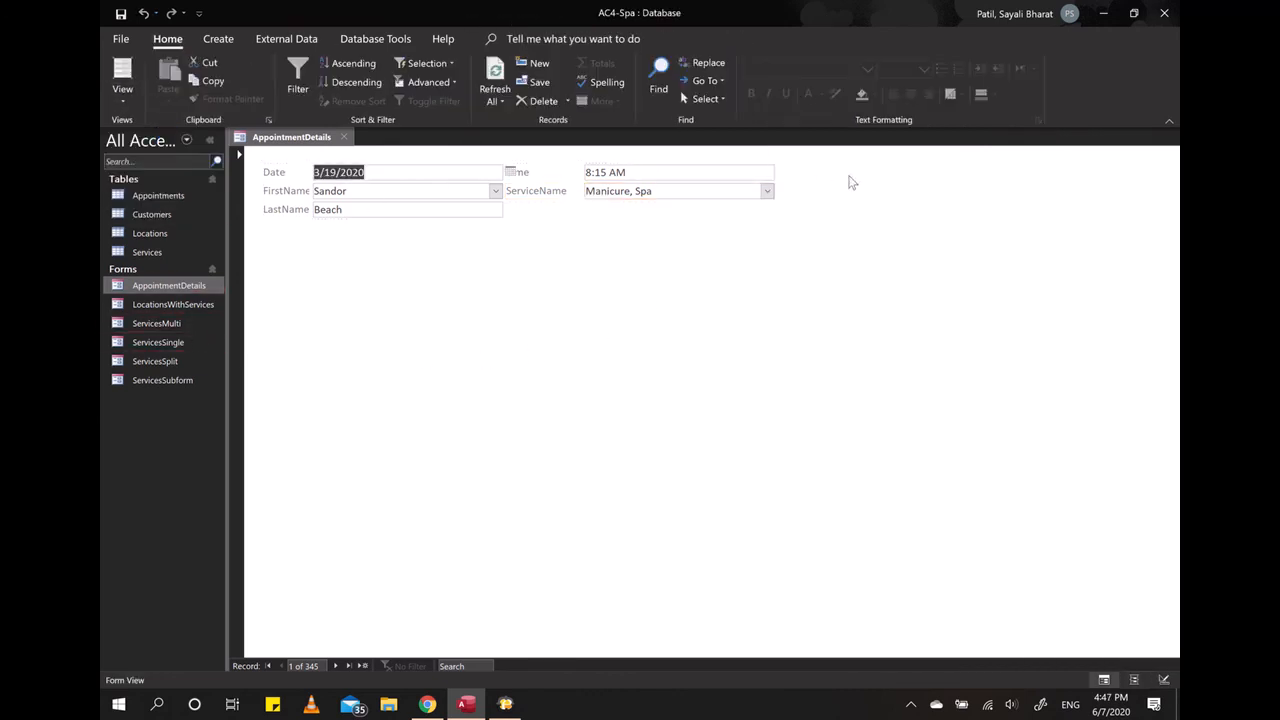
pyautogui.click(495, 191)
pyautogui.click(495, 192)
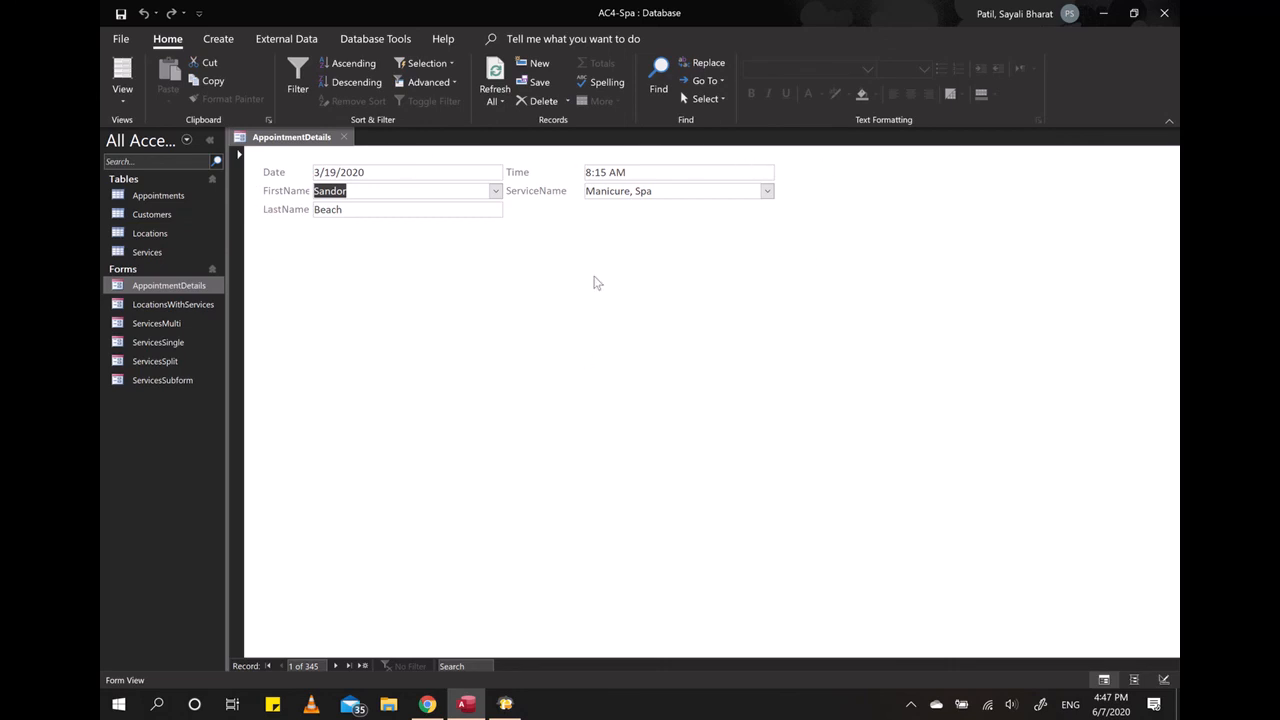
pyautogui.click(124, 97)
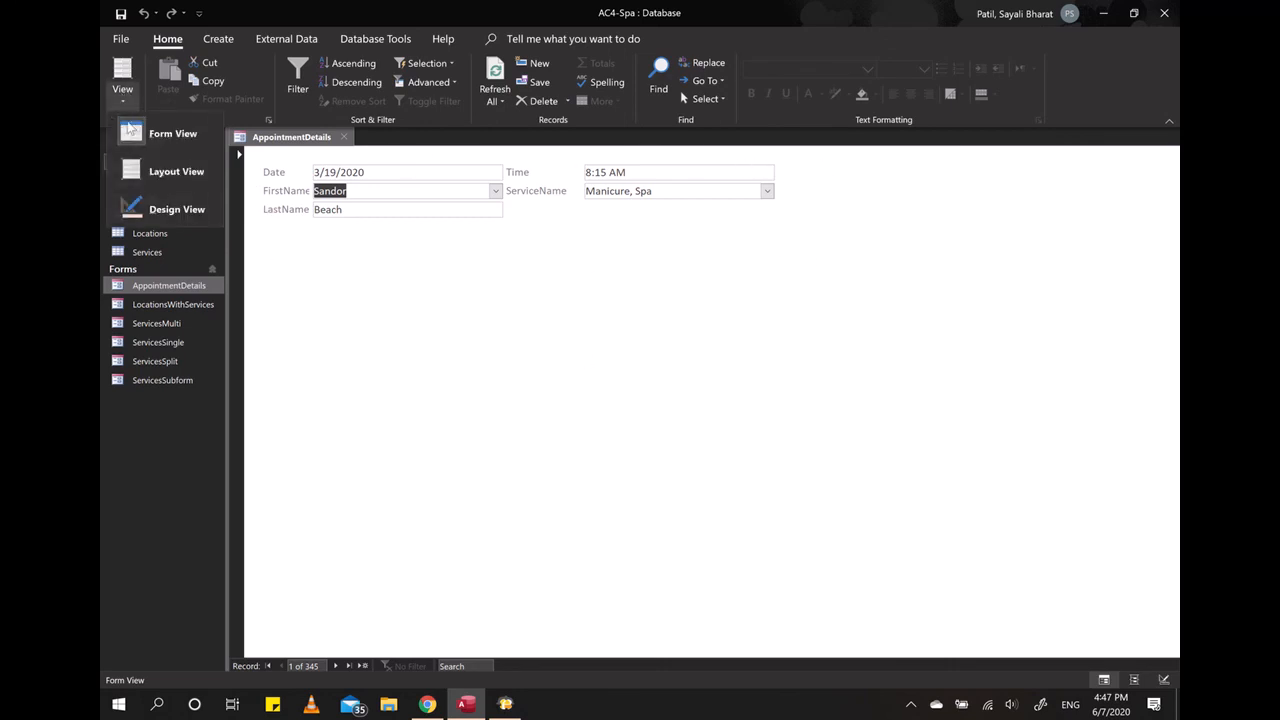
pyautogui.click(176, 172)
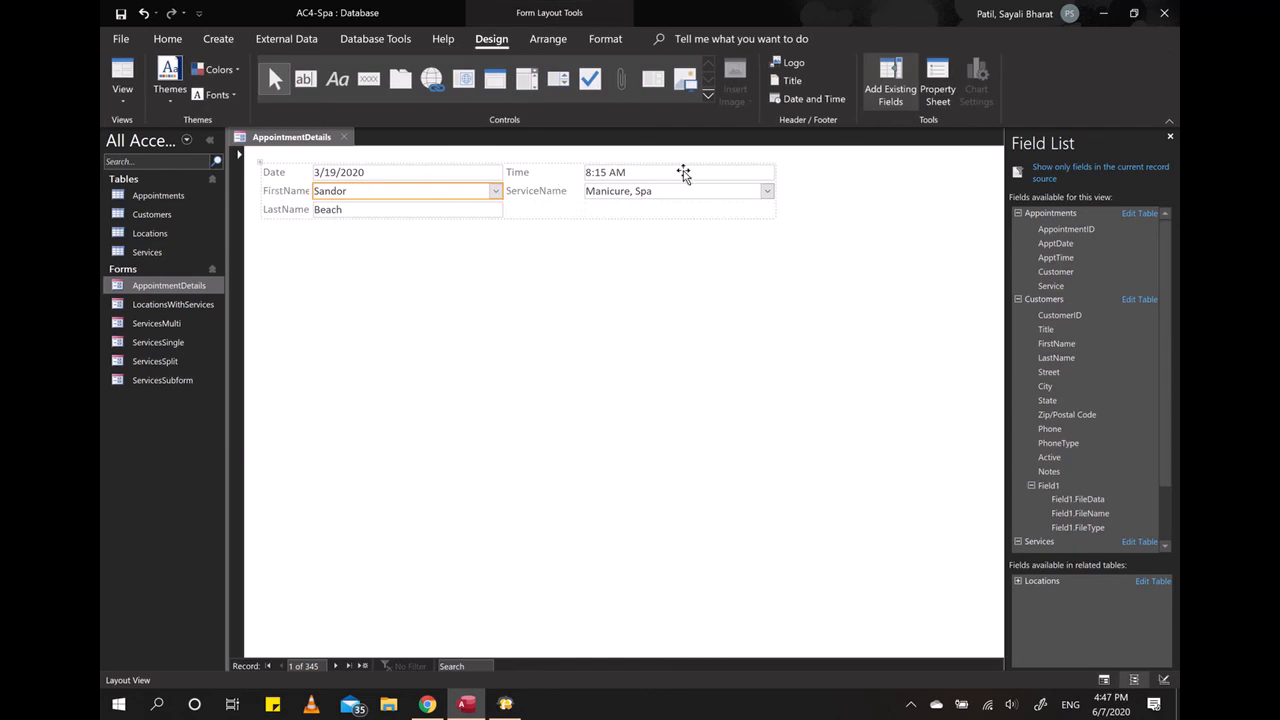
# - Delete the ServiceName label and combo box together with the LastName label and text box from the form
pyautogui.click(548, 191)
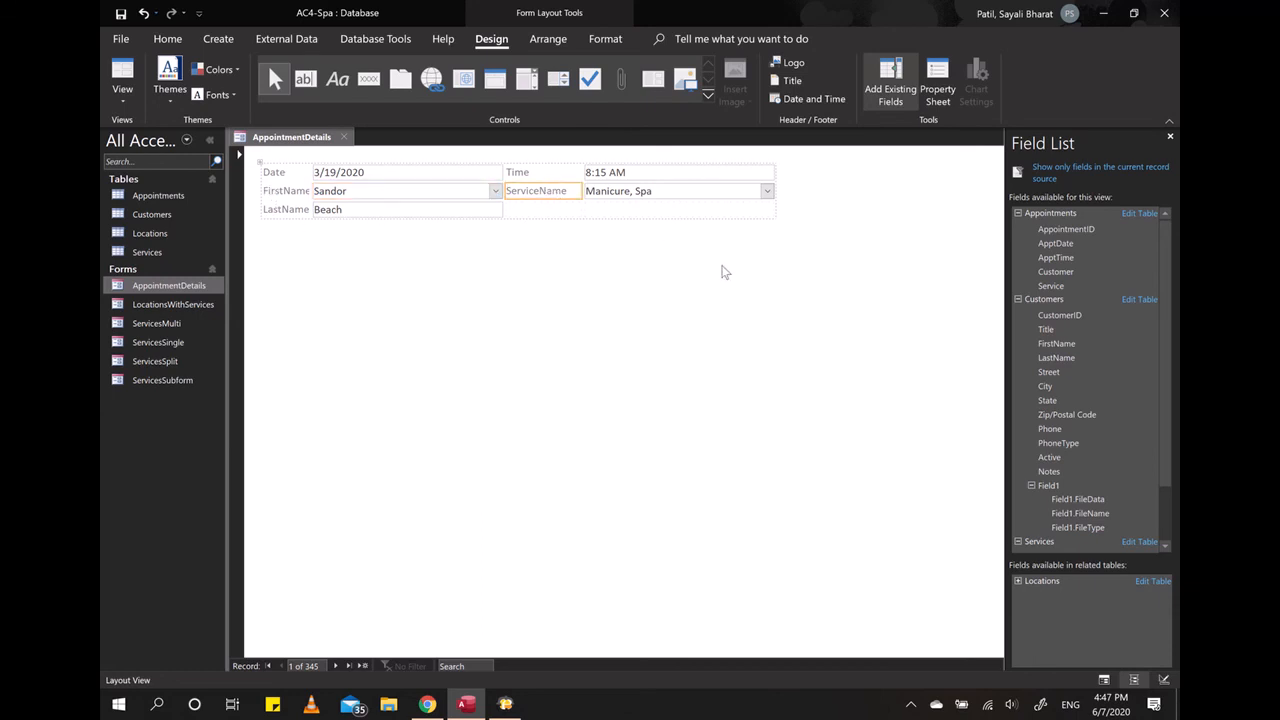
pyautogui.press('Delete')
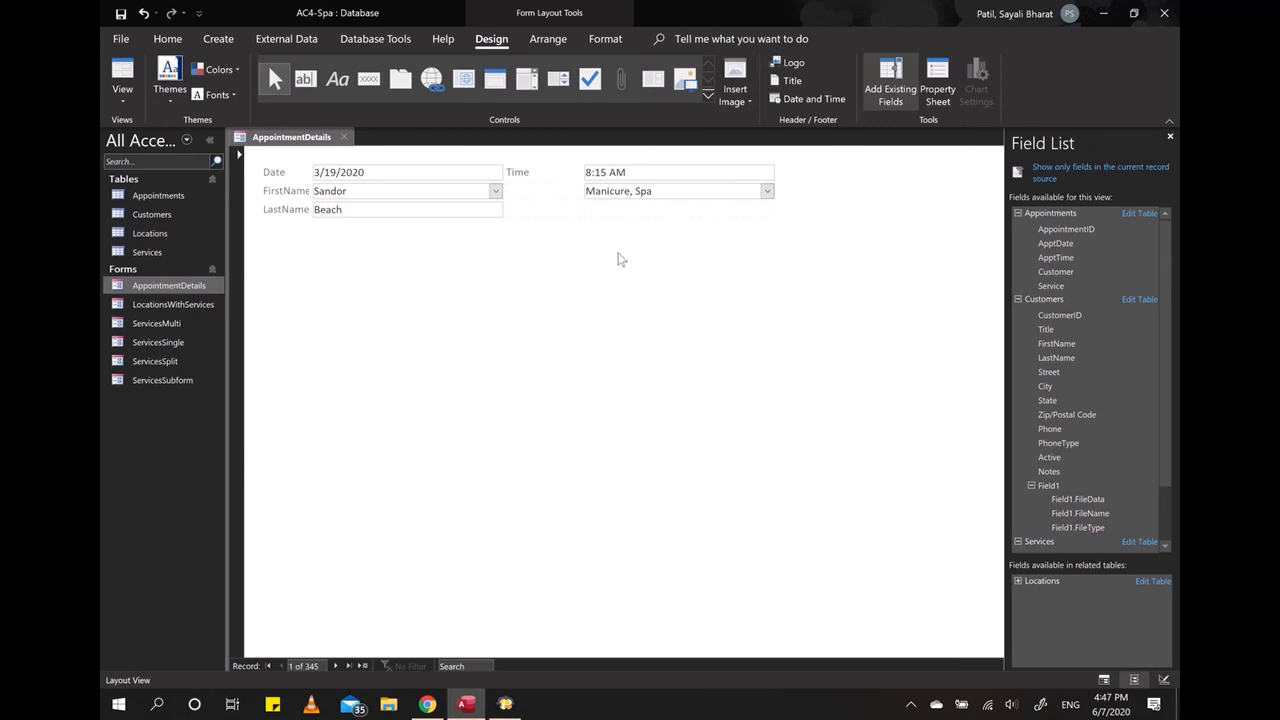
pyautogui.click(302, 212)
pyautogui.keyDown('shift'); pyautogui.click(370, 212); pyautogui.keyUp('shift')
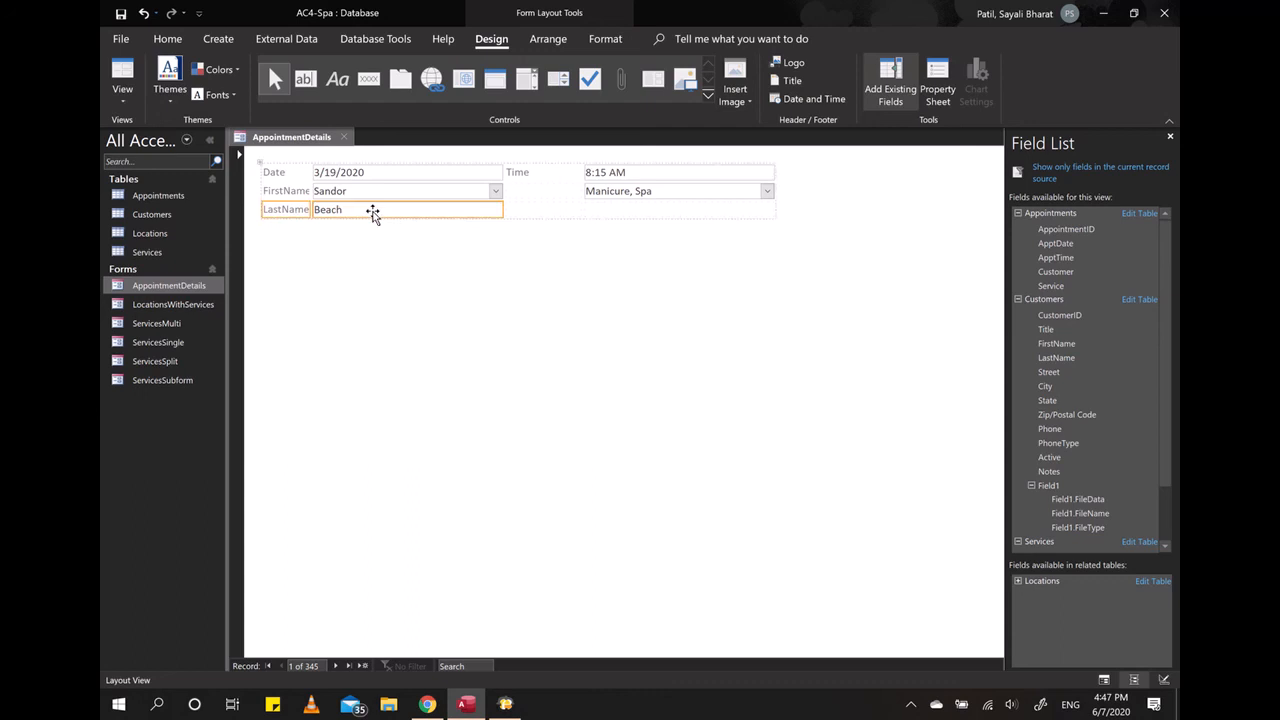
pyautogui.keyDown('shift'); pyautogui.click(690, 193); pyautogui.keyUp('shift')
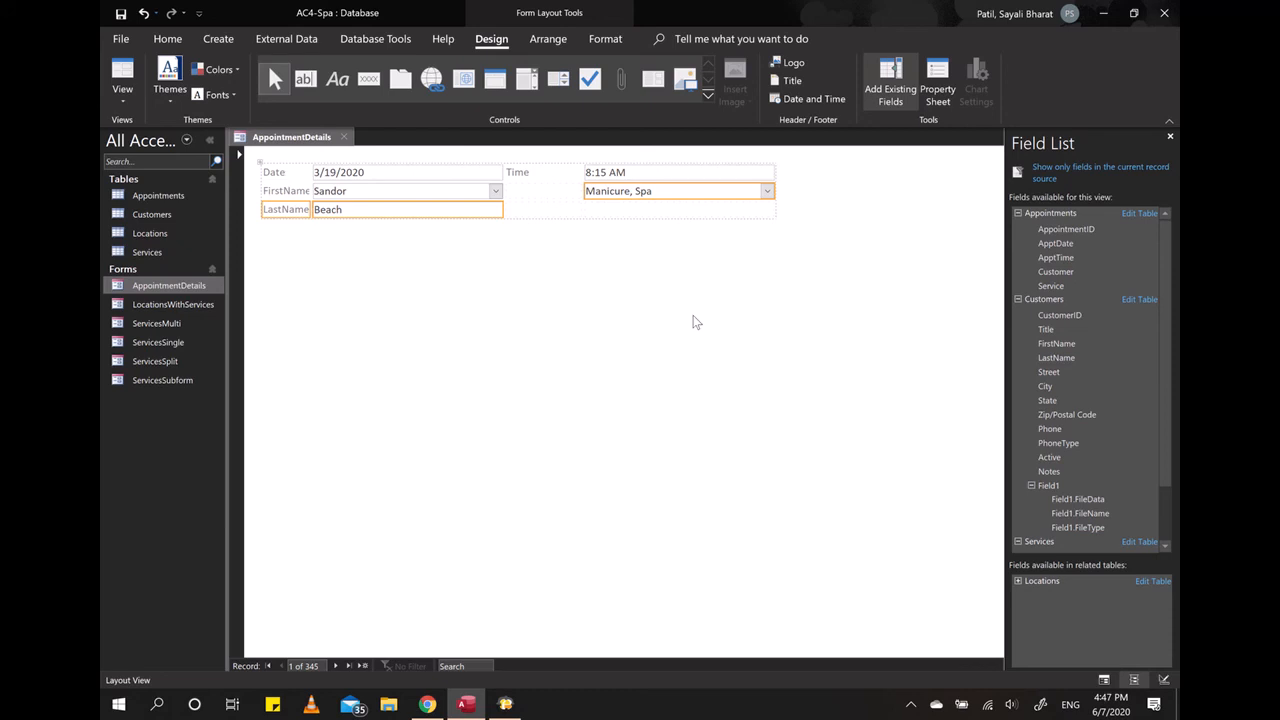
pyautogui.press('Delete')
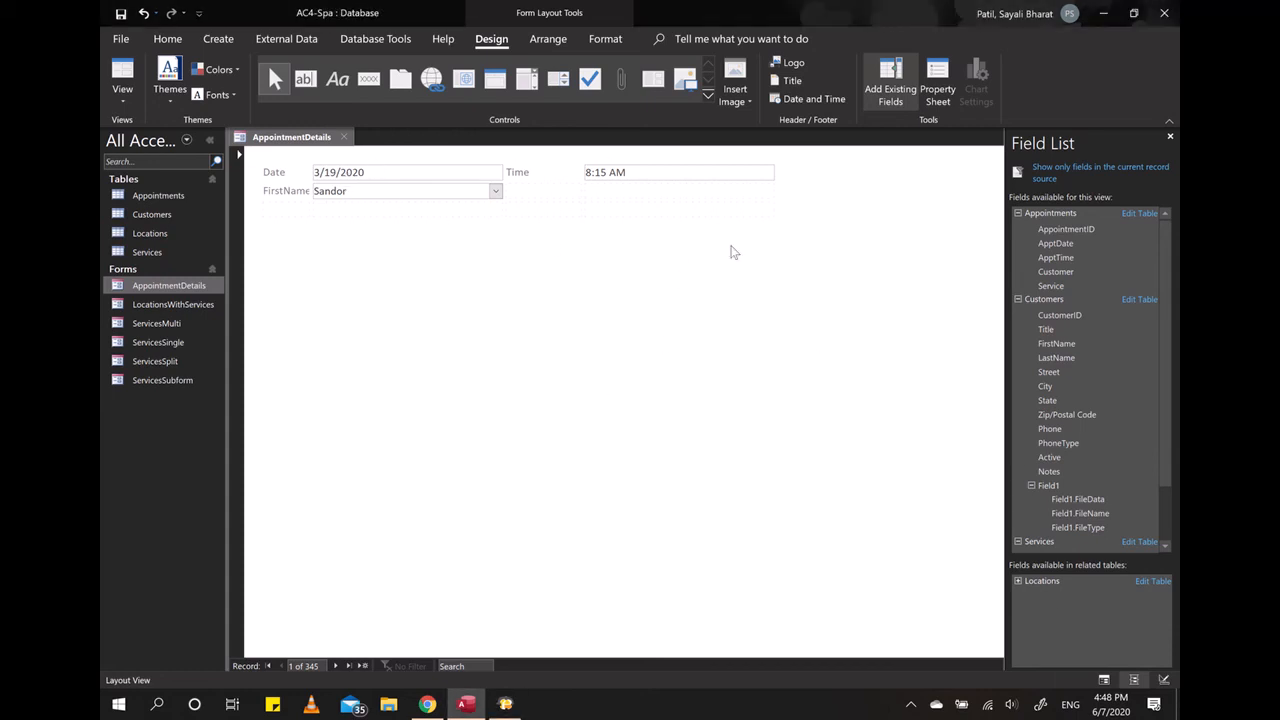
# - Check the remaining Date, Time and FirstName controls in Form view and return to Layout view
pyautogui.click(123, 96)
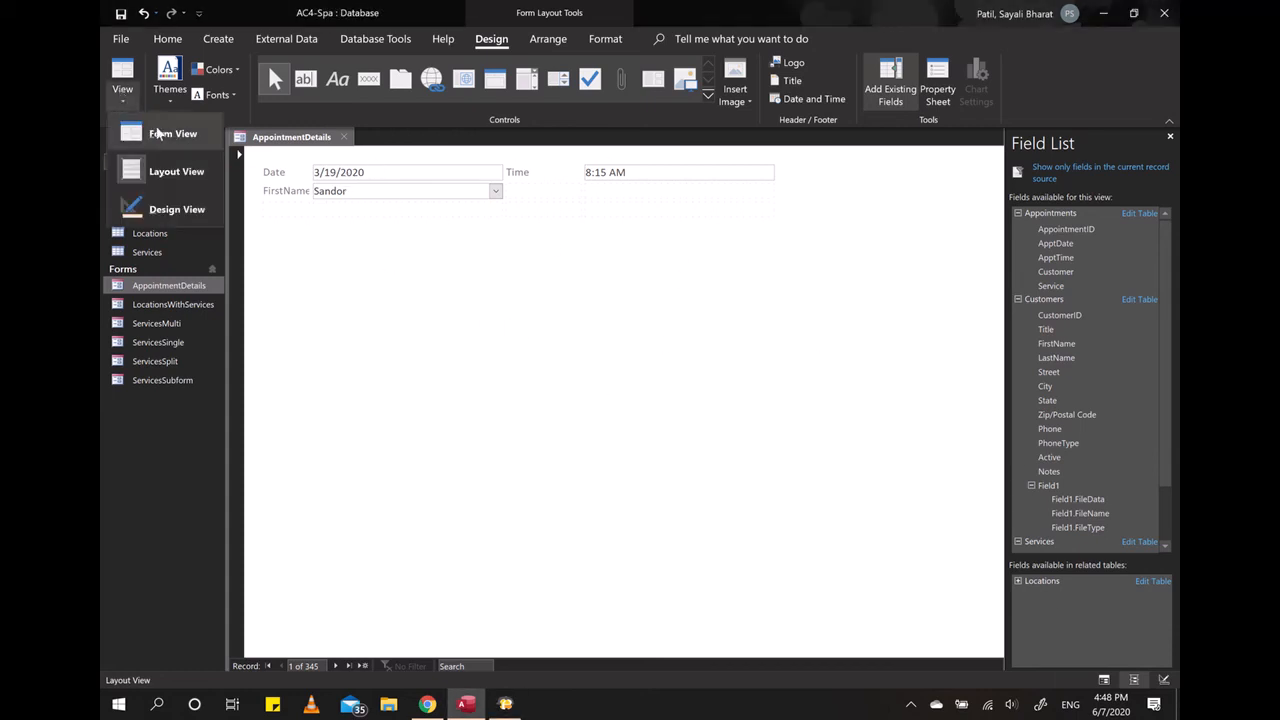
pyautogui.click(170, 133)
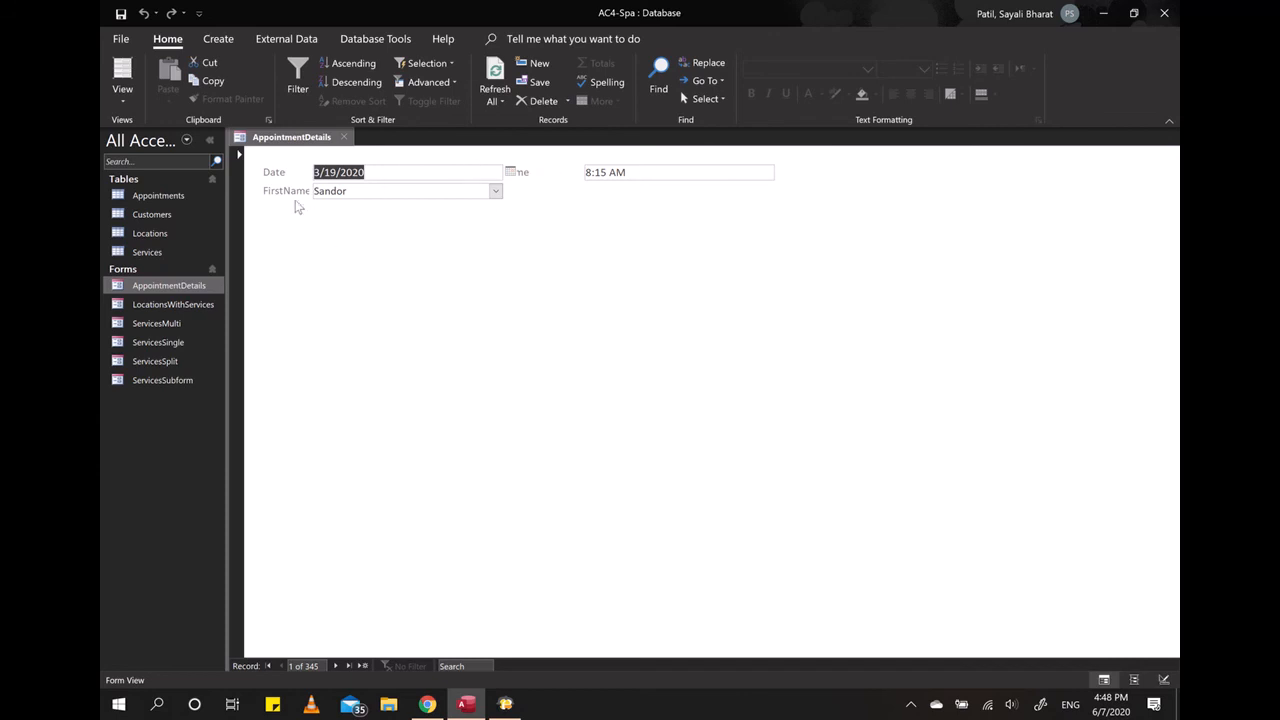
pyautogui.click(288, 192)
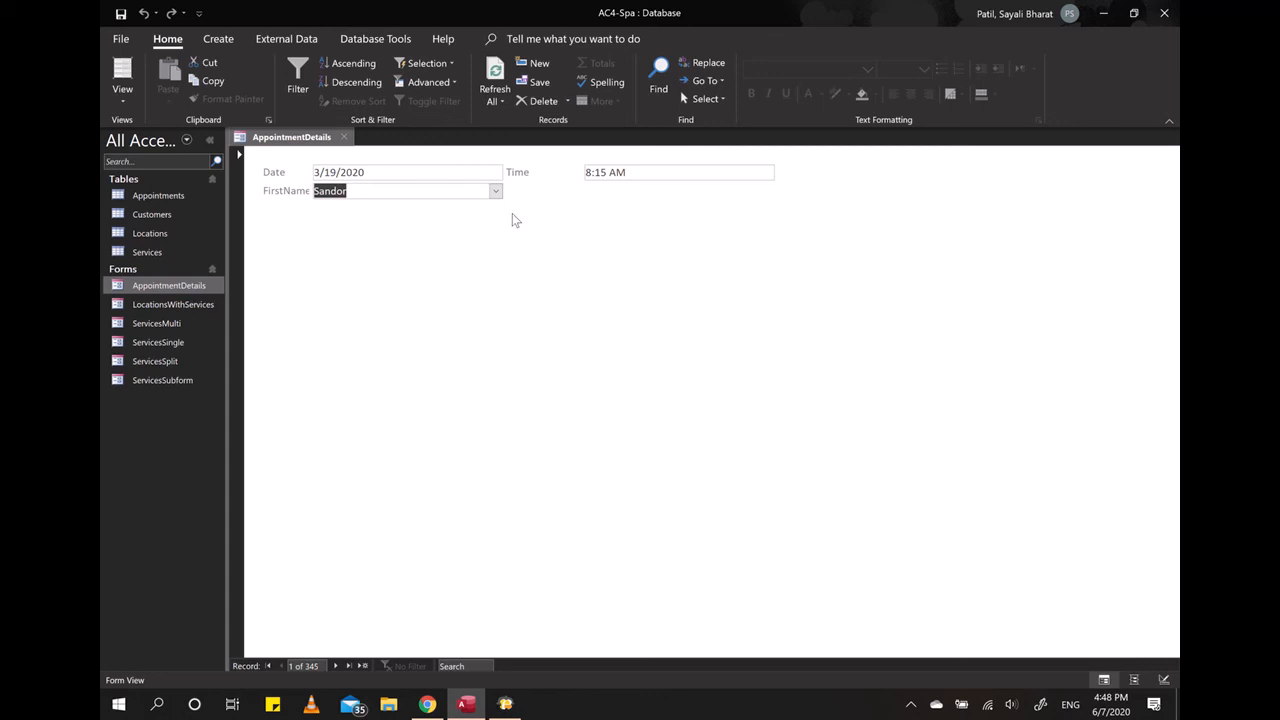
pyautogui.click(123, 93)
pyautogui.click(180, 168)
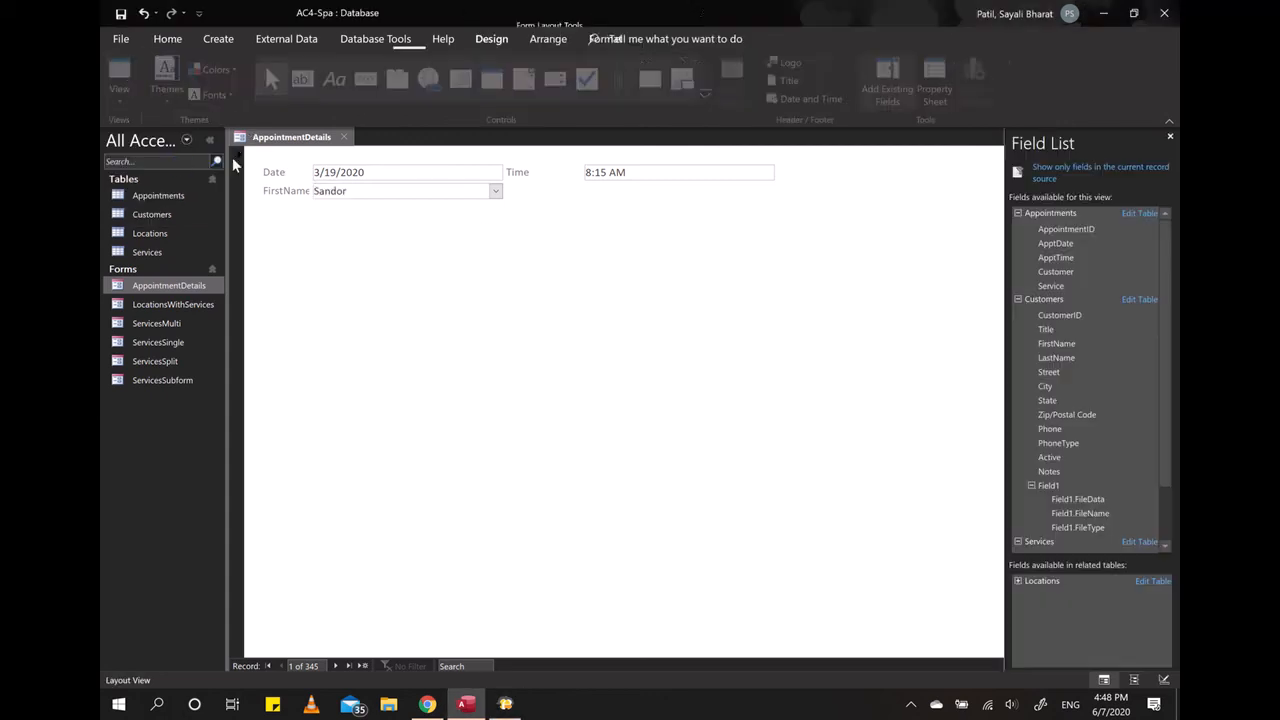